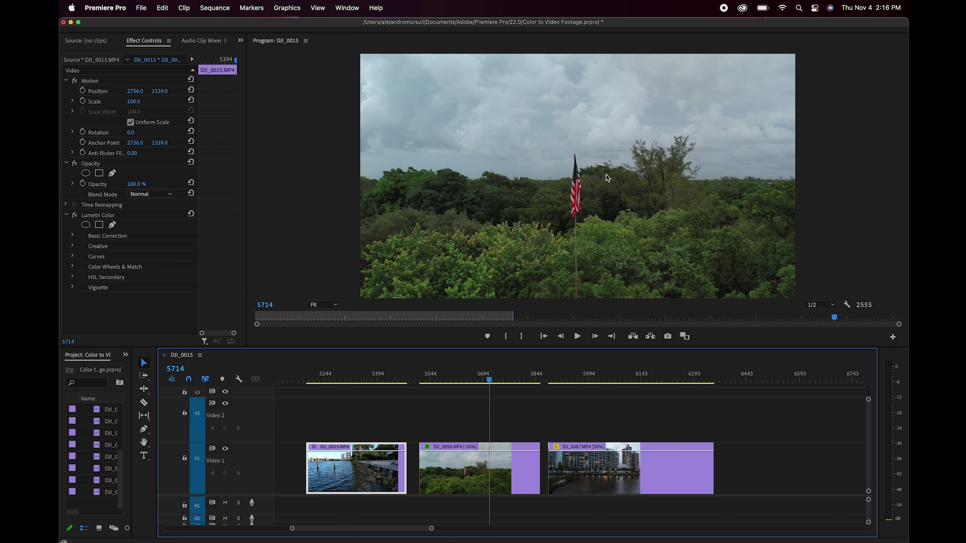
mouse_move(491, 380)
left_mouse_down()
mouse_move(453, 381)
mouse_move(491, 380)
left_mouse_up()
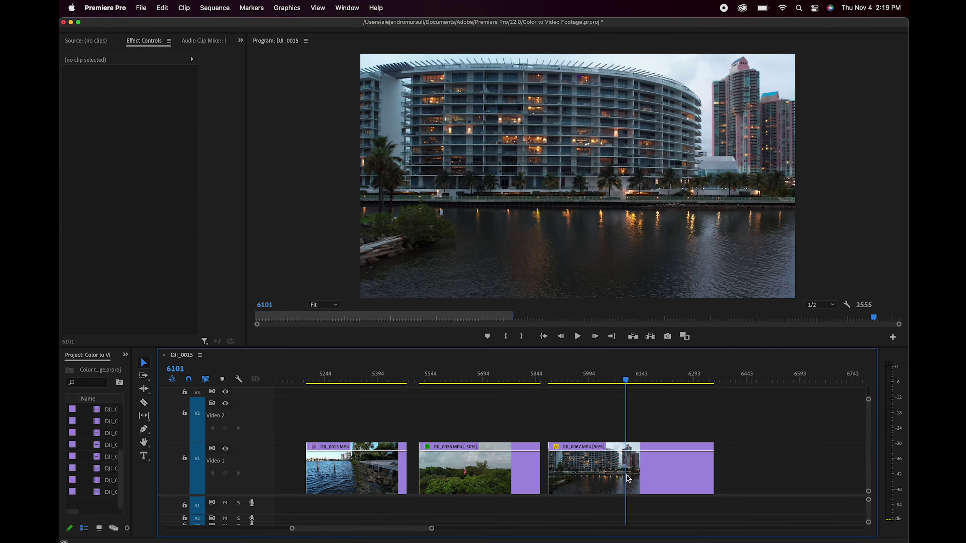
mouse_move(629, 479)
left_mouse_down()
mouse_move(641, 480)
mouse_move(563, 478)
mouse_move(646, 479)
left_mouse_up()
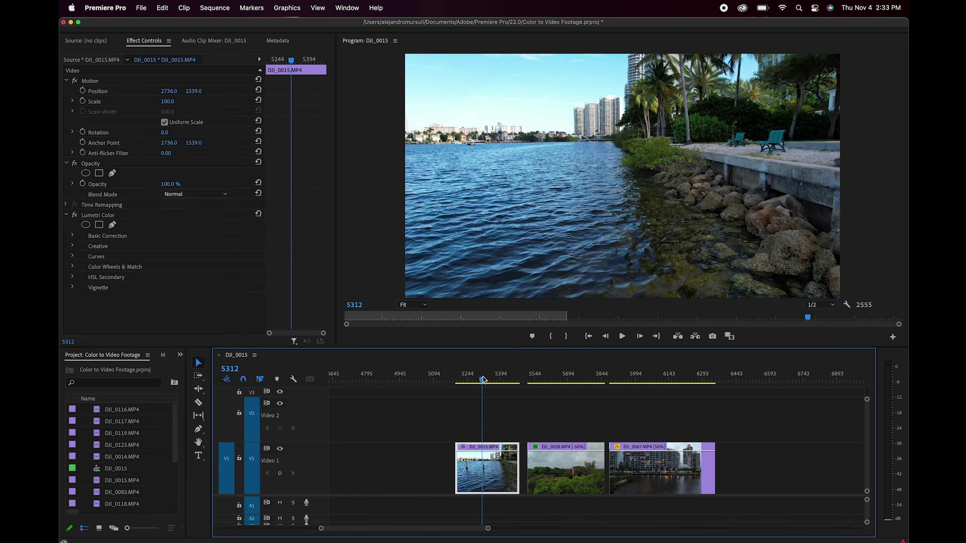
mouse_move(483, 379)
left_mouse_down()
mouse_move(473, 375)
mouse_move(504, 375)
mouse_move(481, 378)
left_mouse_up()
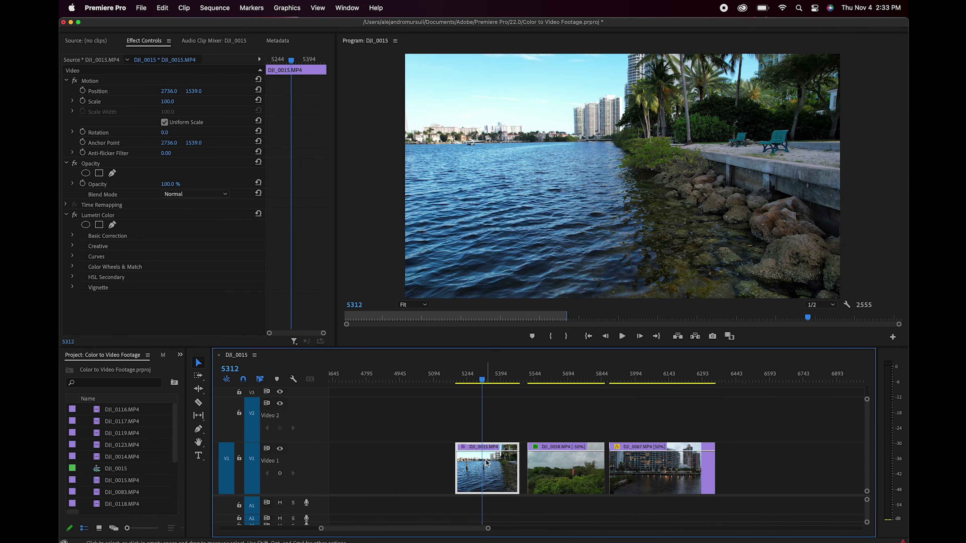
Show the Lumetri Color panel and reset the waterfront clip's Exposure to 0.0.
left_click(350, 7)
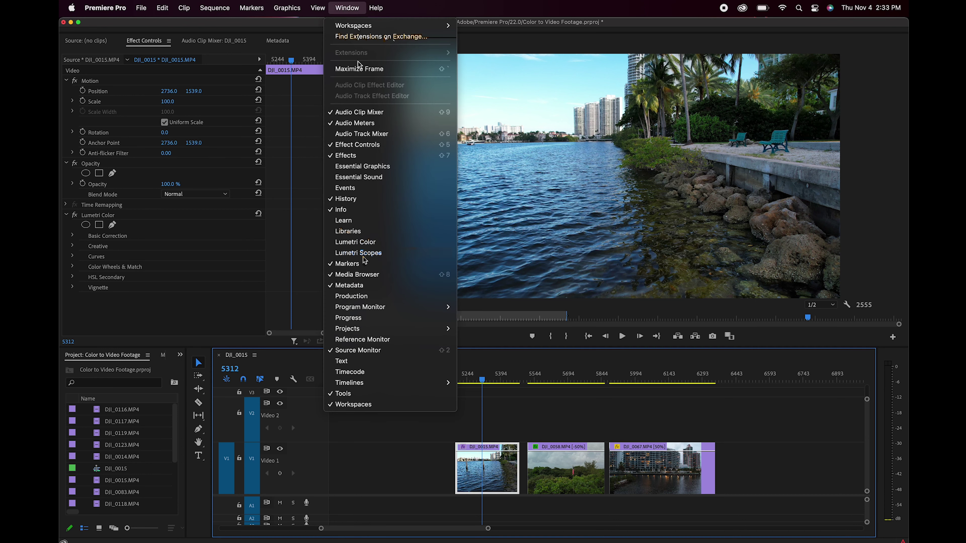
left_click(365, 244)
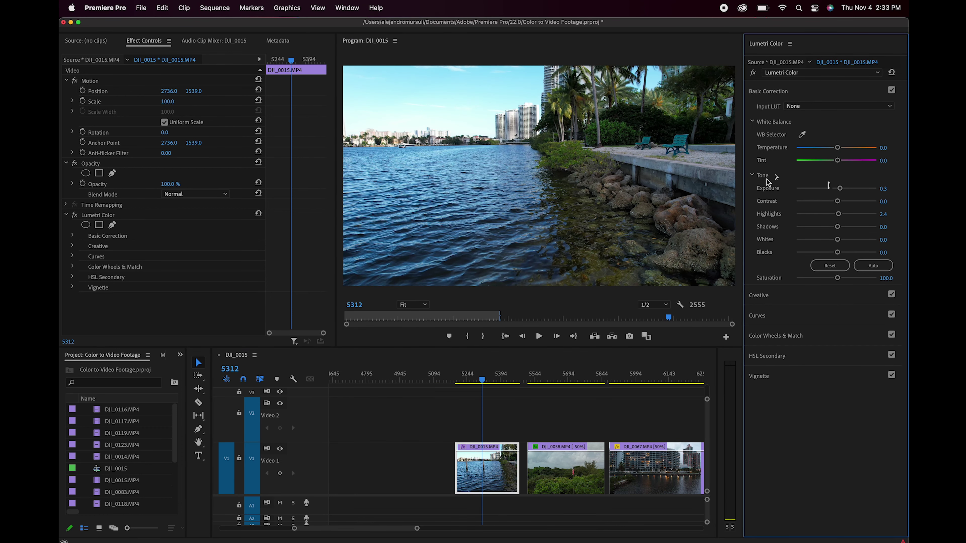
double_click(839, 189)
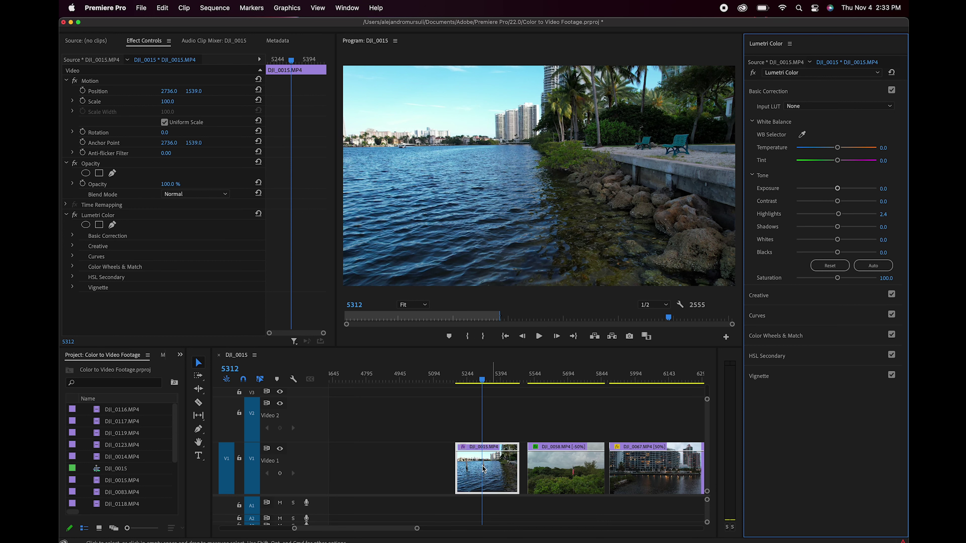
Razor the DJI_0015 waterfront clip into several short pieces near its start.
key("c")
left_click(467, 481)
left_click(477, 482)
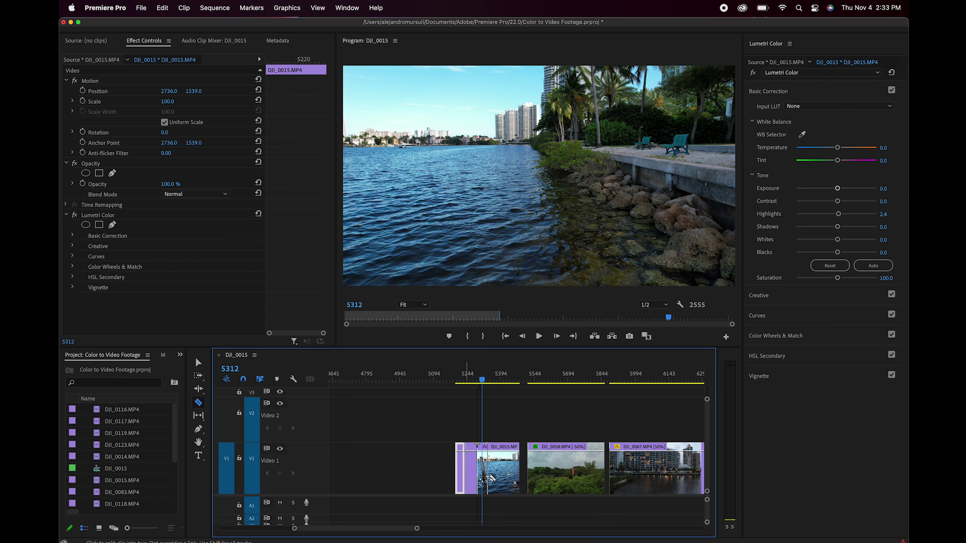
left_click(490, 482)
left_click(503, 481)
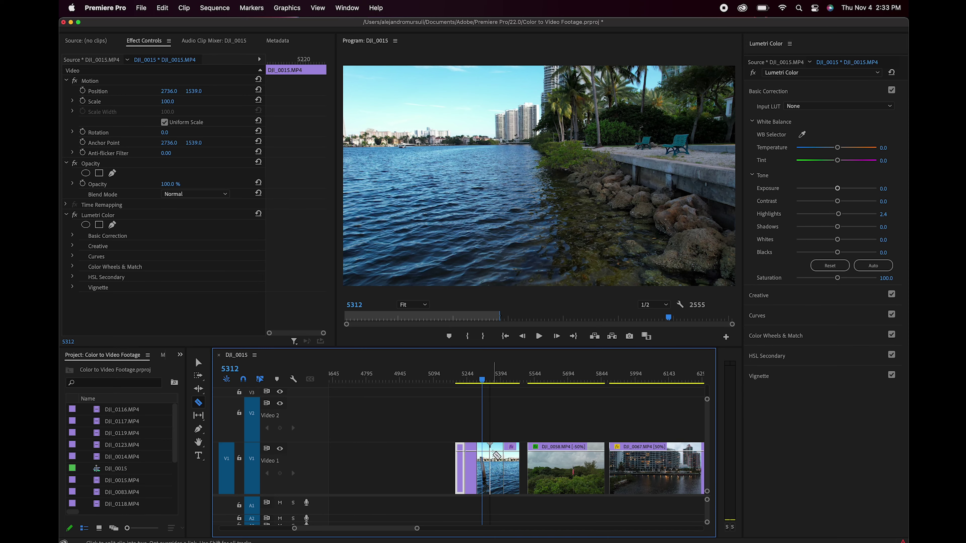
left_click(485, 381)
mouse_move(484, 387)
left_mouse_down()
mouse_move(502, 391)
mouse_move(488, 394)
left_mouse_up()
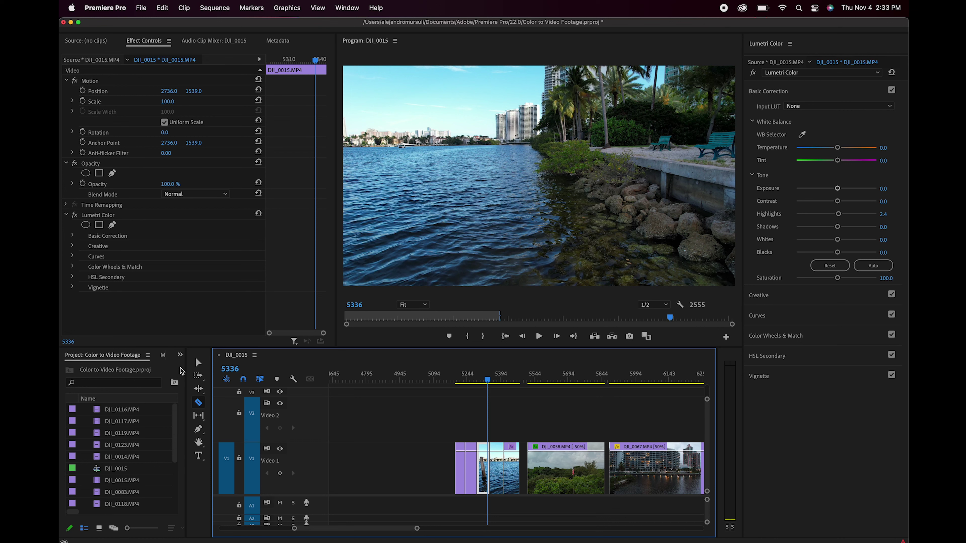
left_click_drag(186, 423, 252, 423)
Create a new Adjustment Layer from the Project panel's New Item menu.
left_click(245, 528)
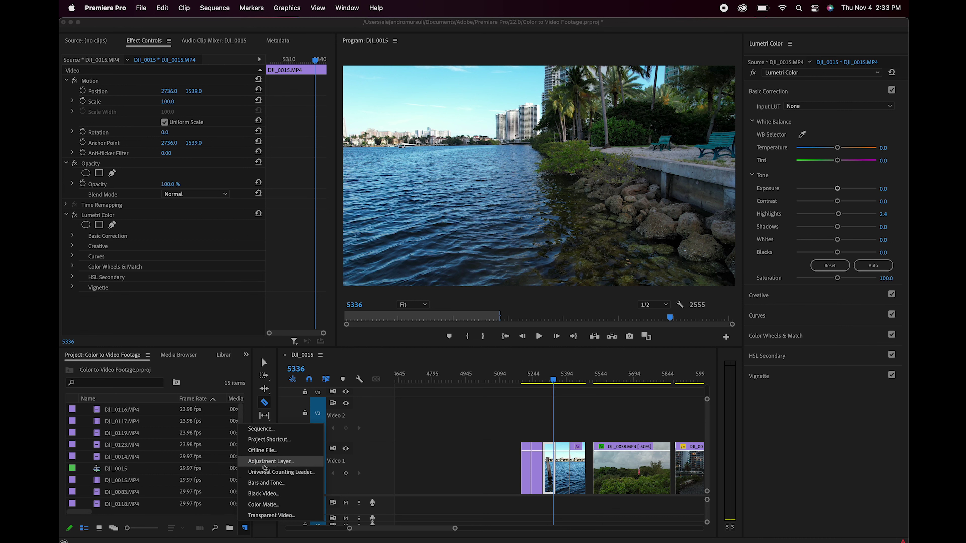
left_click(264, 462)
left_click(551, 323)
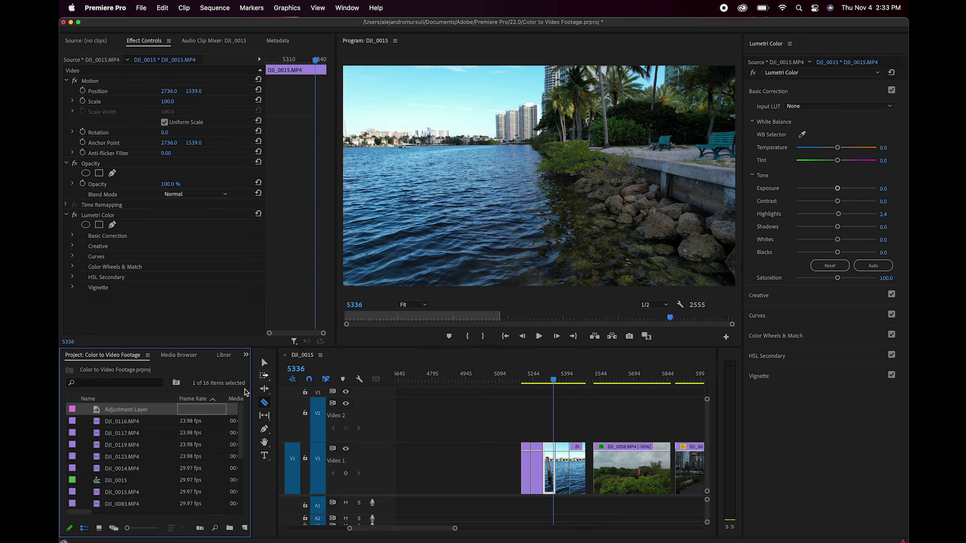
Place the Adjustment Layer on Video 2 and extend it over the cut waterfront pieces.
left_click_drag(159, 412, 528, 415)
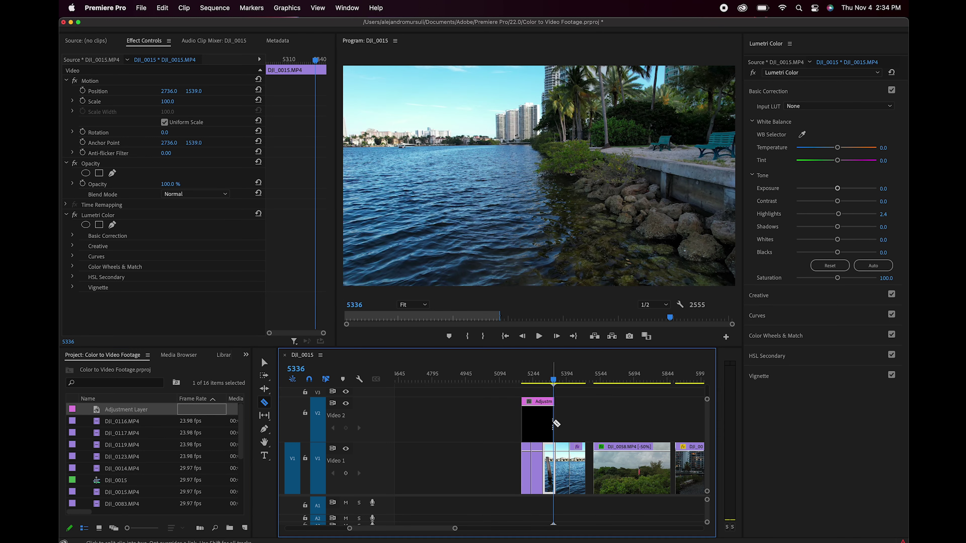
key("v")
mouse_move(554, 422)
left_mouse_down()
mouse_move(580, 425)
mouse_move(569, 423)
left_mouse_up()
left_click(567, 428)
left_click_drag(454, 528, 419, 530)
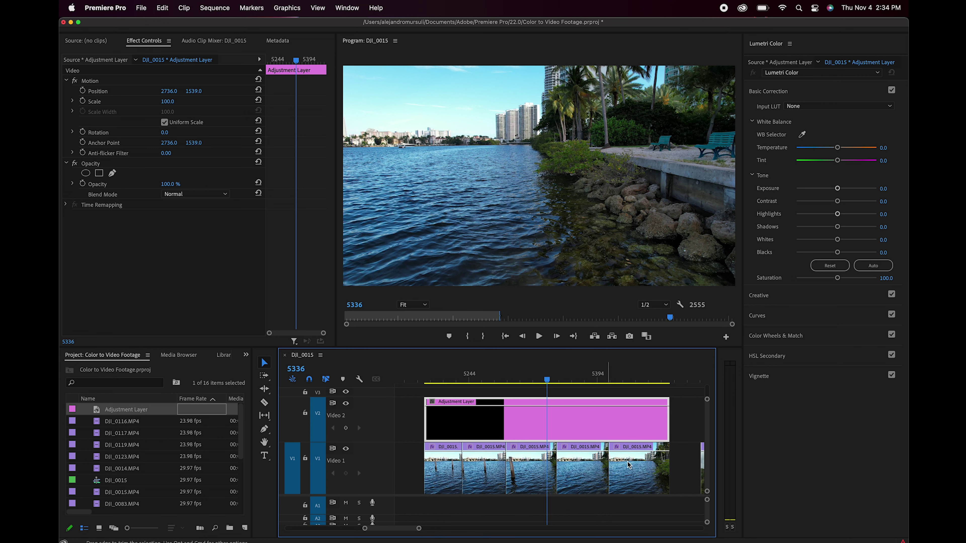
Set the adjustment layer's Highlights -46.3, Shadows 28.0, Whites 12.2, Blacks -13.4, Saturation 152.4.
left_click(544, 376)
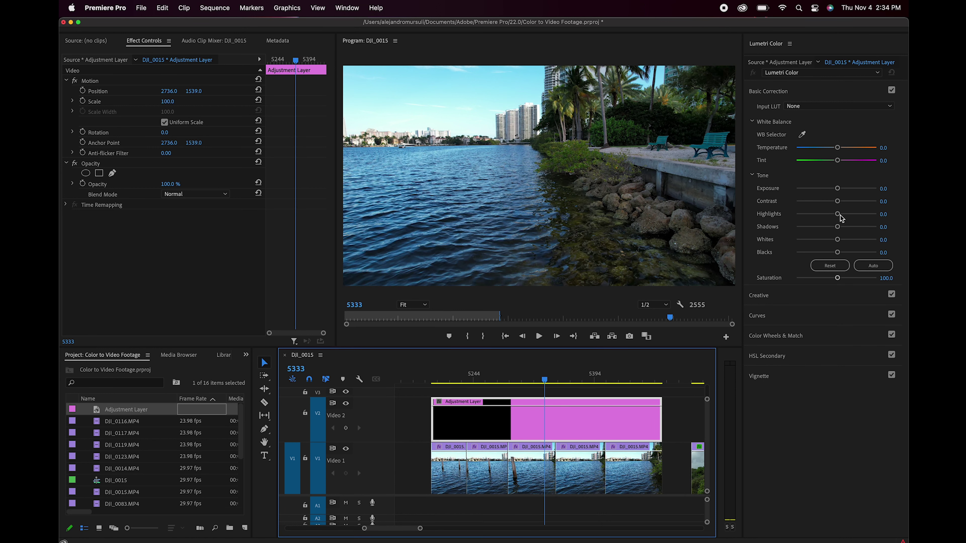
left_click_drag(837, 215, 818, 215)
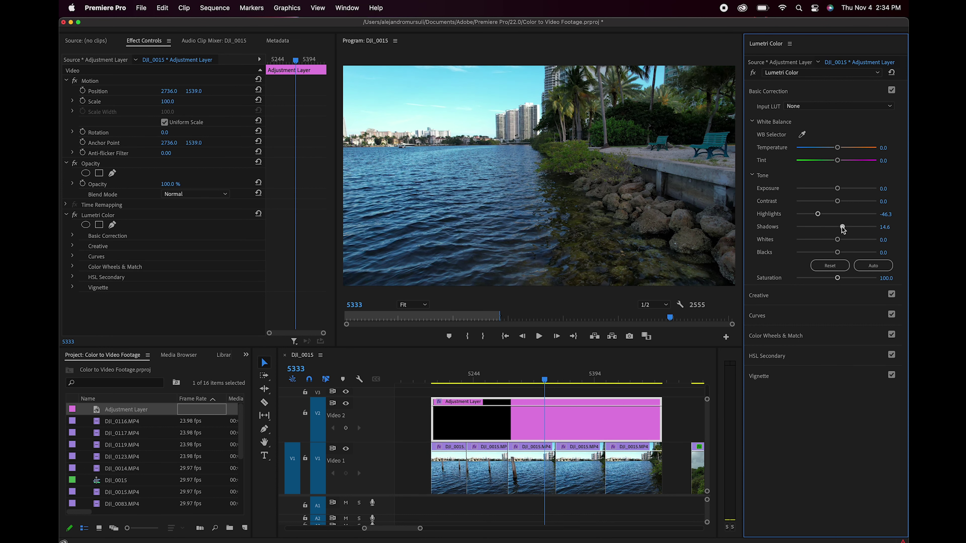
left_click_drag(843, 229, 846, 228)
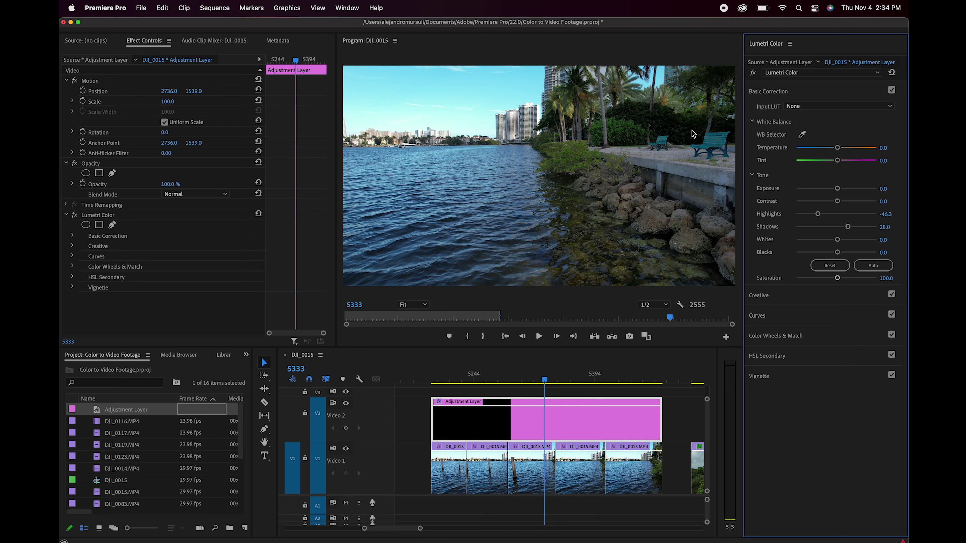
mouse_move(837, 239)
left_mouse_down()
mouse_move(843, 246)
mouse_move(832, 253)
left_mouse_up()
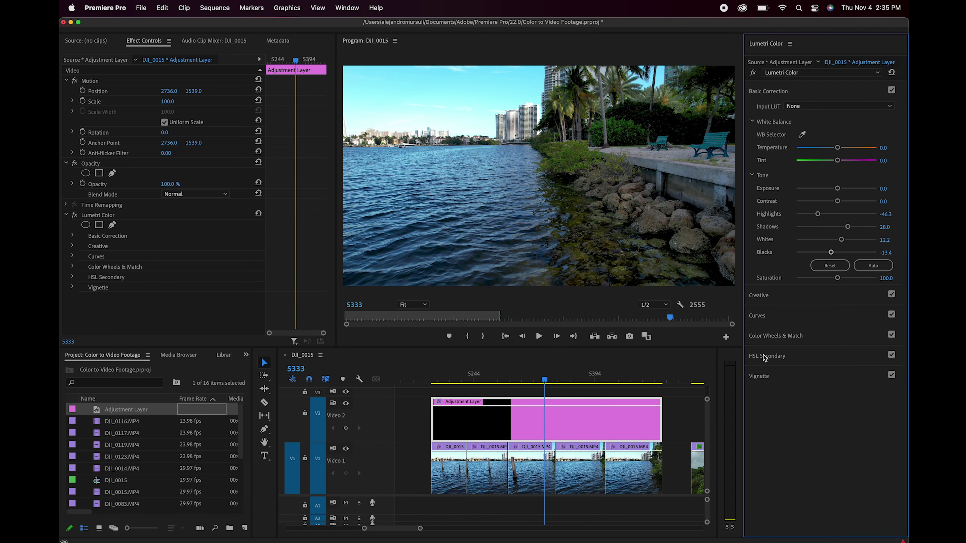
left_click_drag(838, 278, 854, 282)
left_click(816, 340)
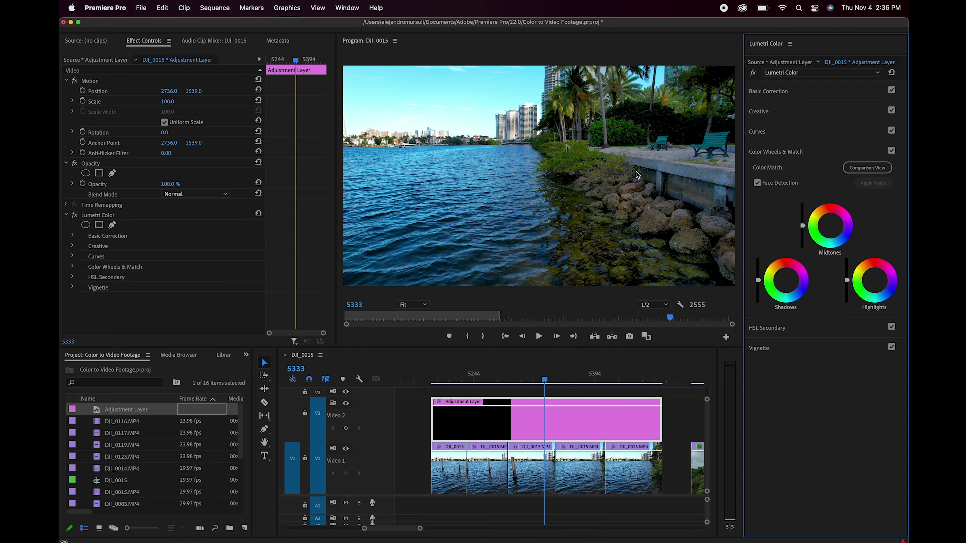
Adjust the highlights wheel level, then toggle Video 2 off and on to compare the grade.
left_click(847, 281)
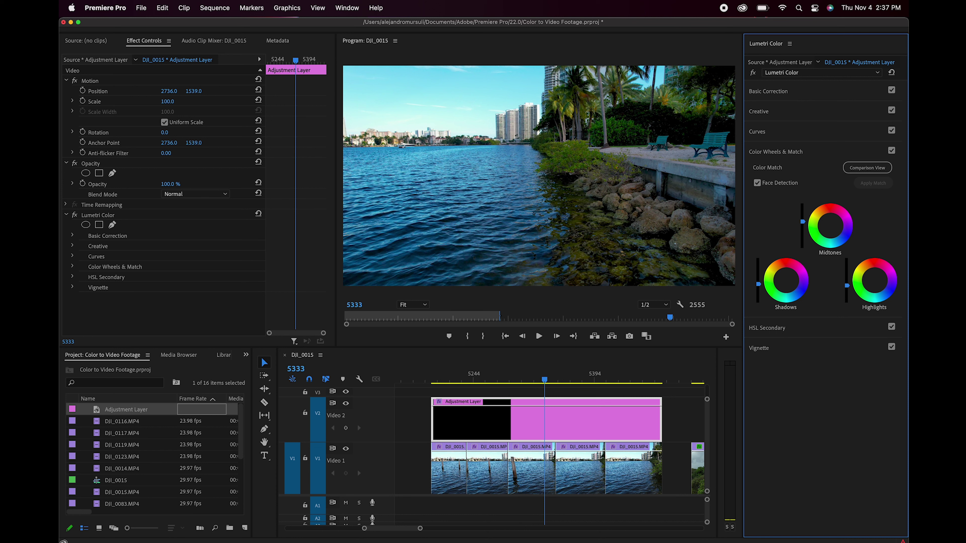
left_click(345, 403)
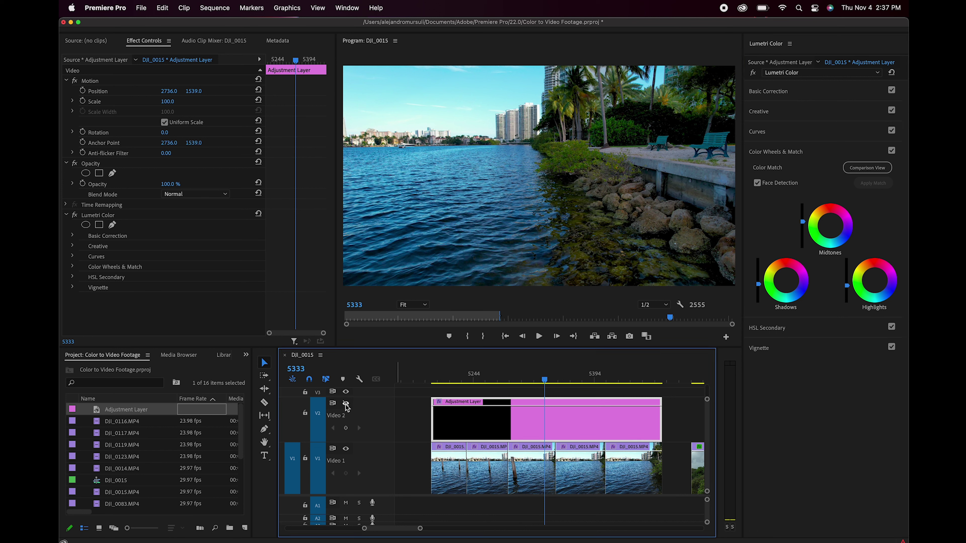
left_click(345, 403)
left_click(346, 403)
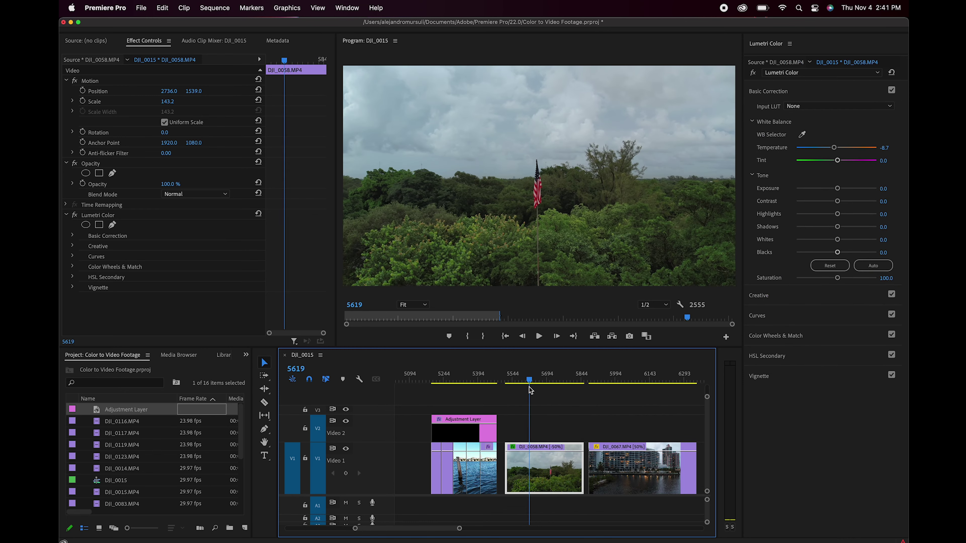
Duplicate DJI_0058 onto Video 2 above the original and turn Video 2's output off.
left_click_drag(531, 390, 552, 396)
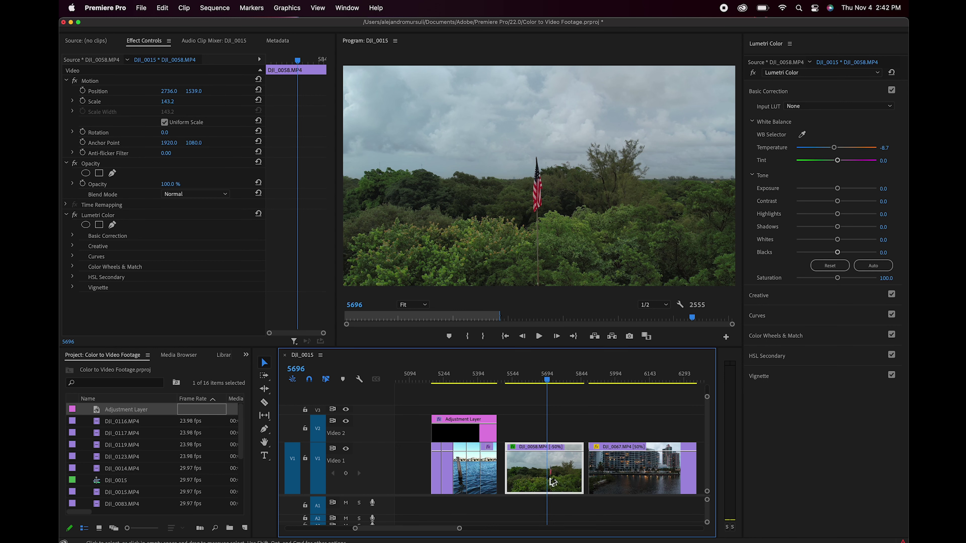
left_click_drag(553, 481, 551, 440)
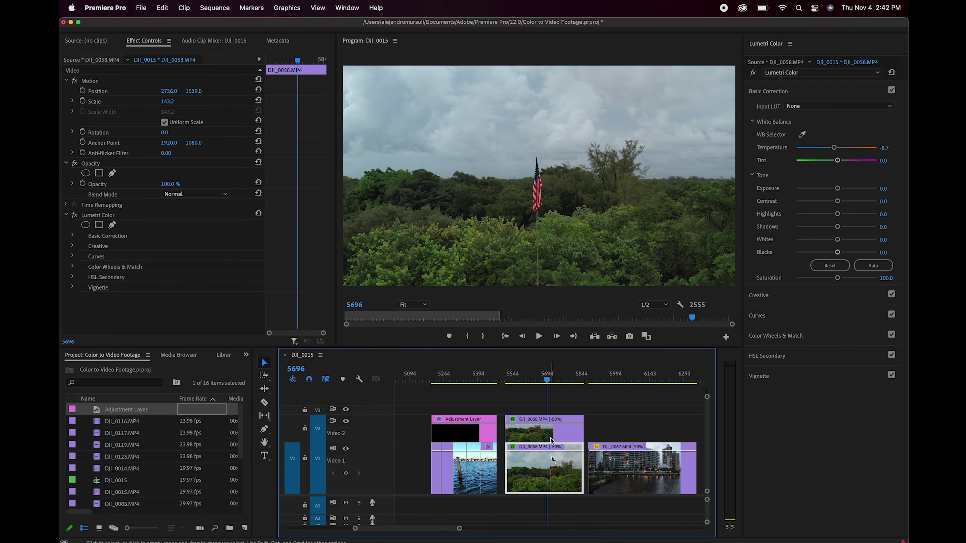
left_click(346, 422)
Add a rectangle opacity mask, move it over the flag, and zoom the Program monitor to 25%.
left_click(100, 173)
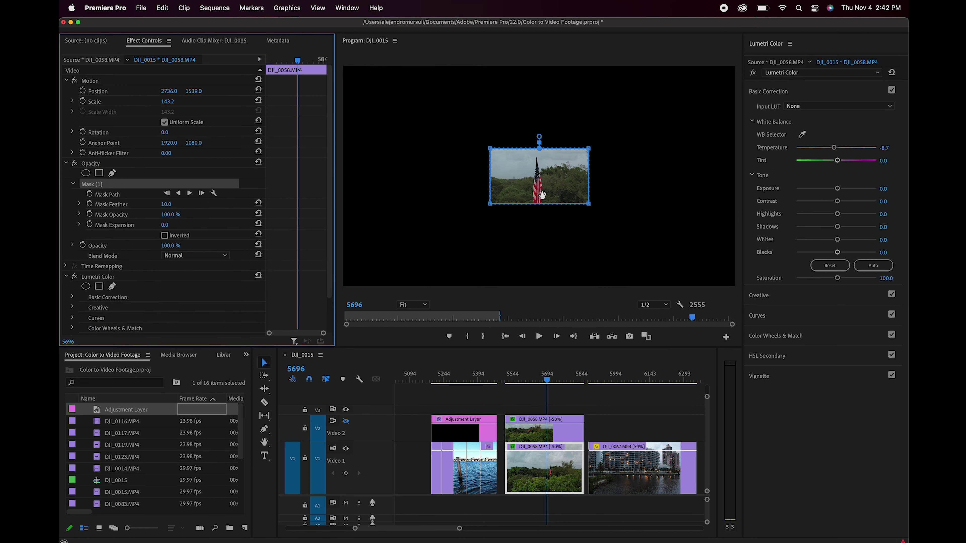
left_click_drag(541, 189, 541, 220)
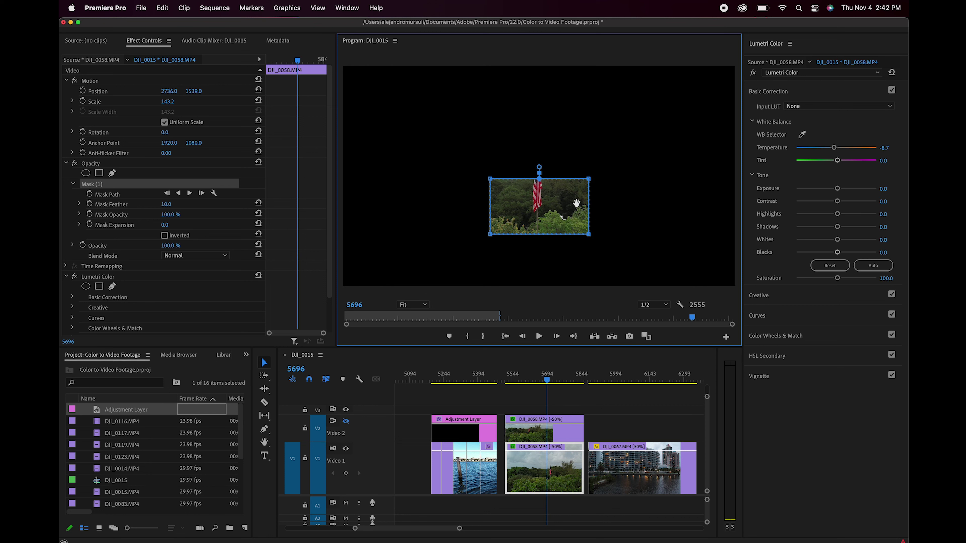
left_click(420, 305)
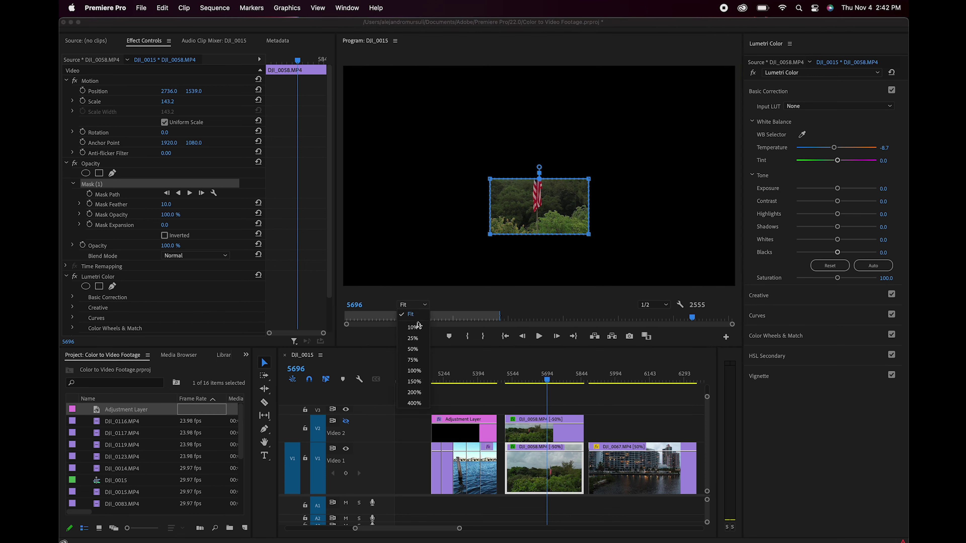
left_click(417, 342)
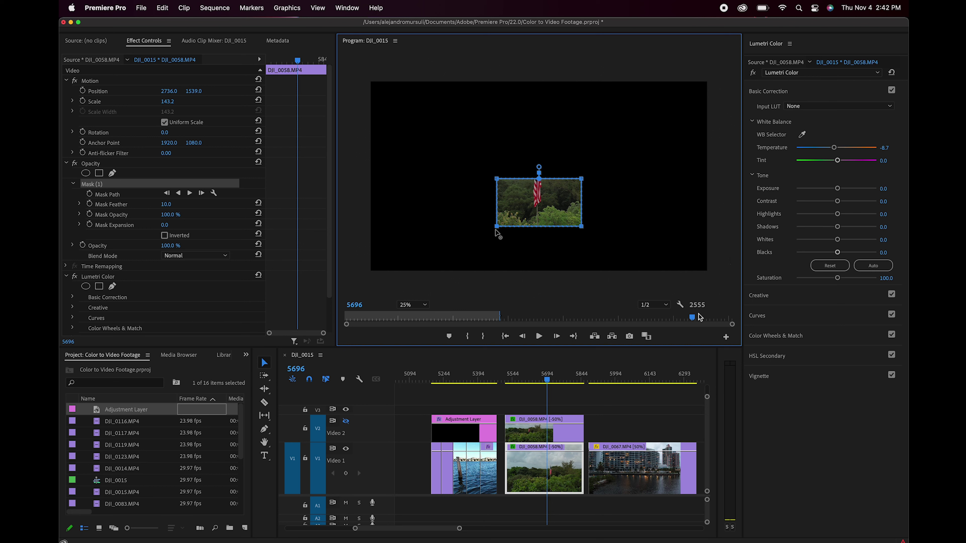
Drag the mask corners past the frame edges and level its top edge over the treeline.
left_click_drag(497, 227, 346, 281)
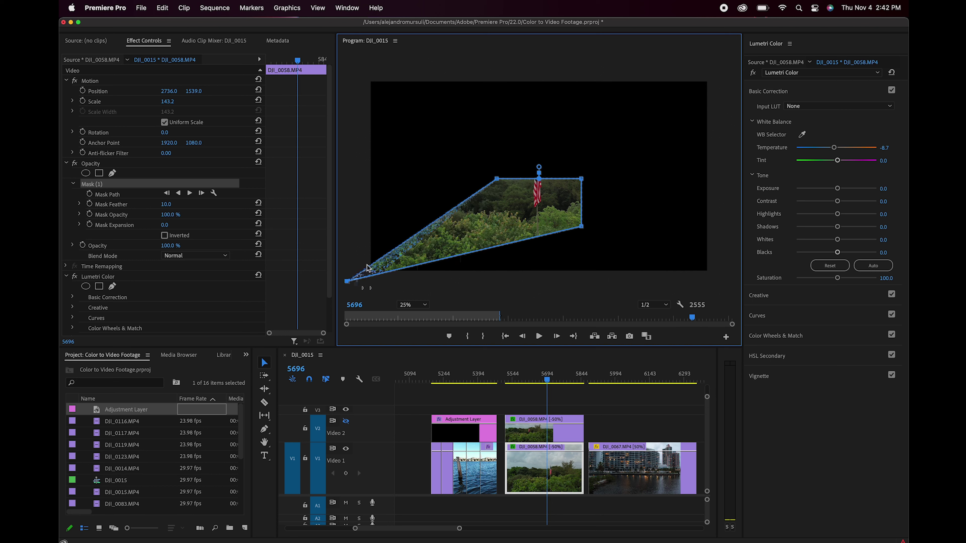
left_click_drag(496, 179, 347, 170)
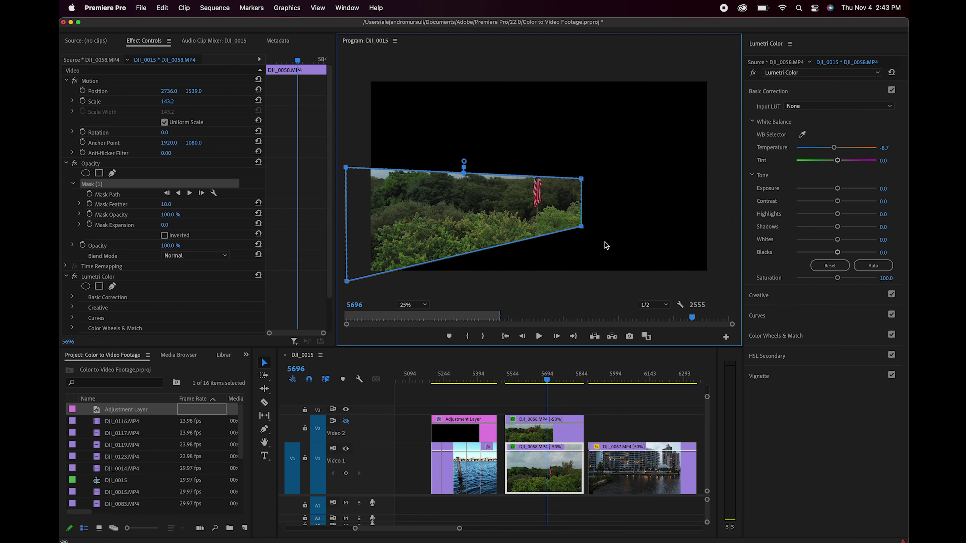
left_click_drag(583, 228, 727, 284)
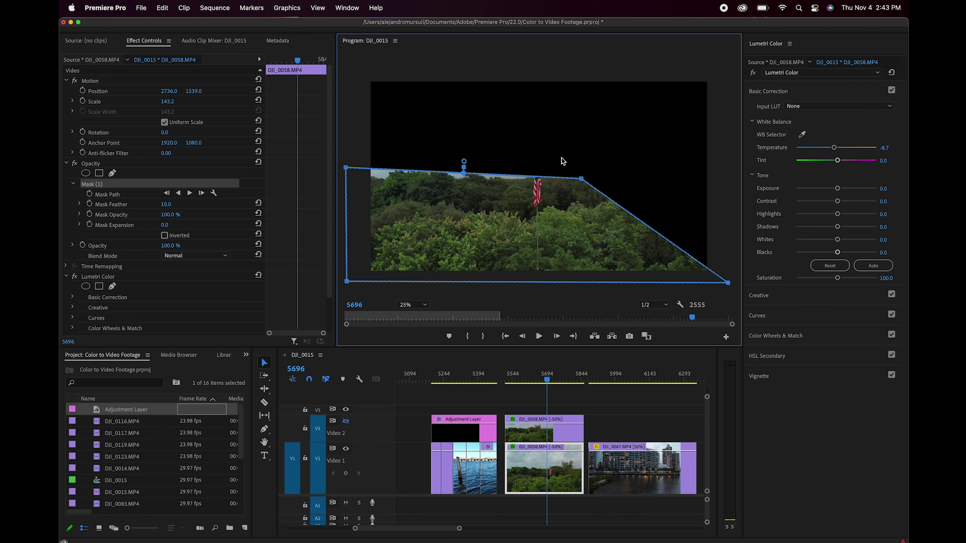
left_click_drag(582, 179, 728, 179)
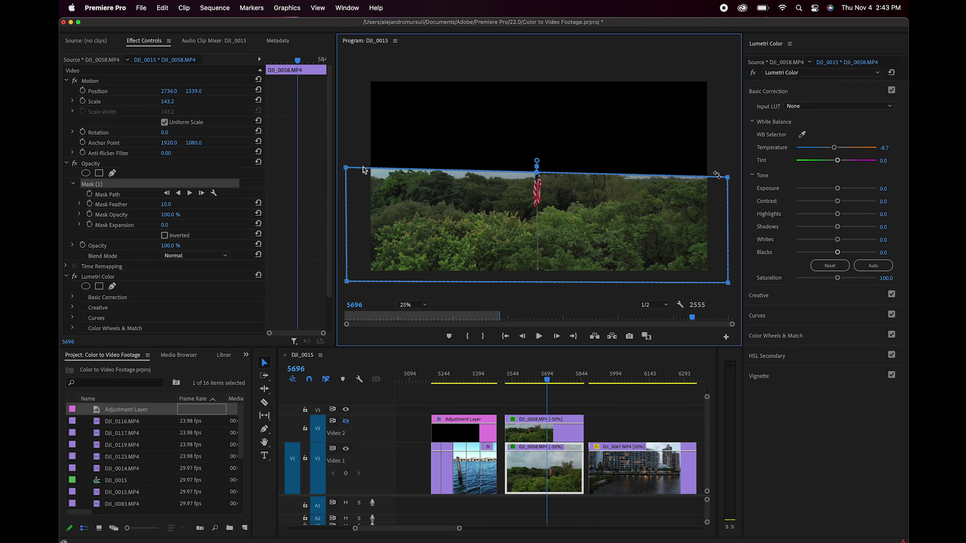
left_click_drag(345, 168, 347, 177)
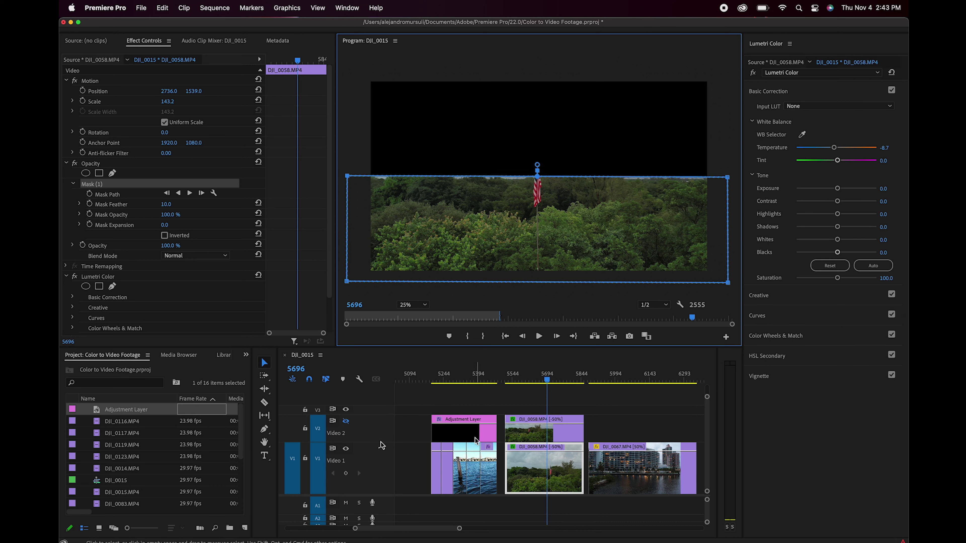
left_click(345, 448)
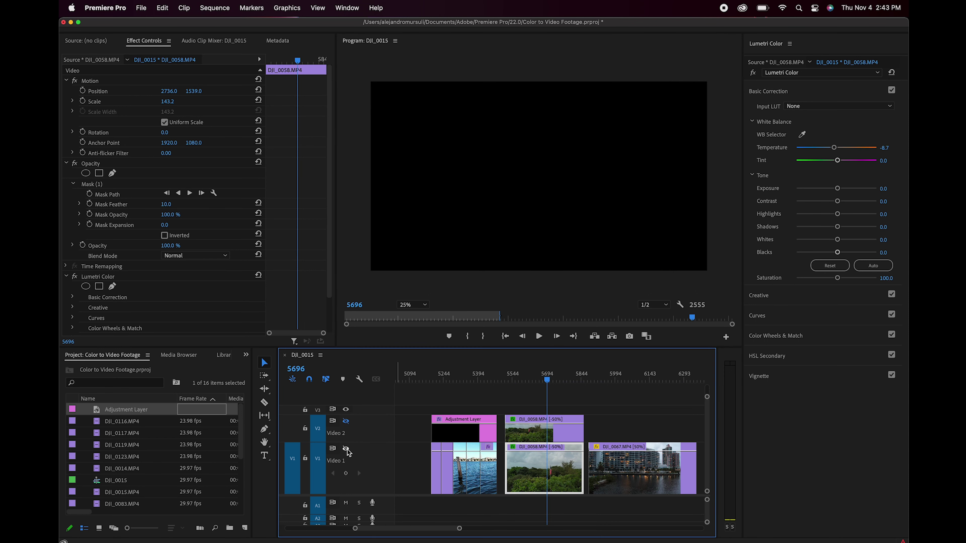
Show only the upper DJI_0058 copy and add a rectangle opacity mask moved up to the sky.
left_click(346, 421)
left_click(550, 434)
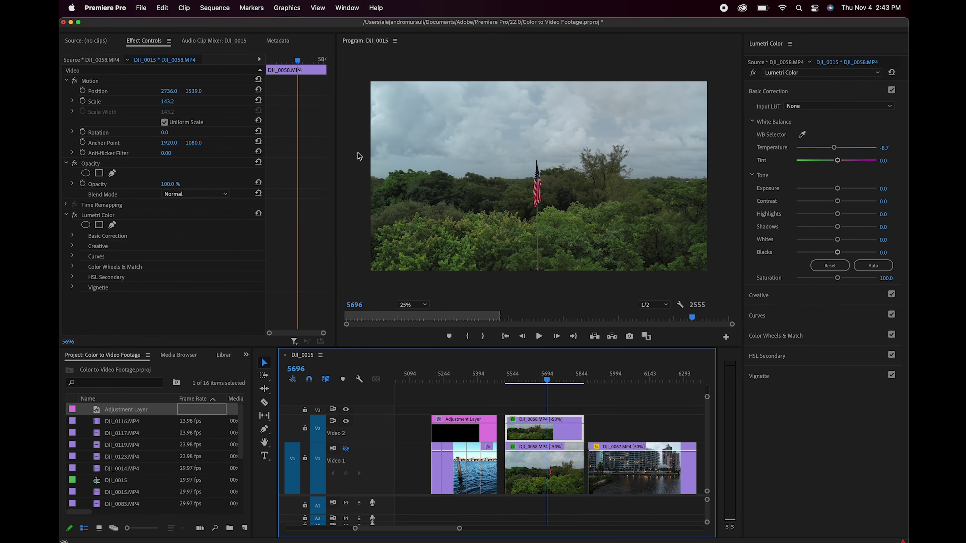
left_click(99, 174)
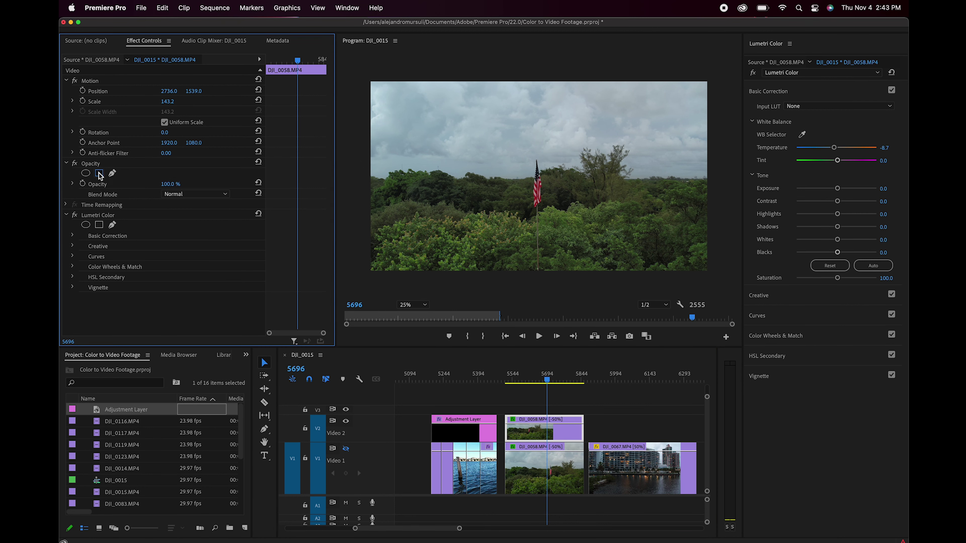
left_click_drag(532, 180, 534, 161)
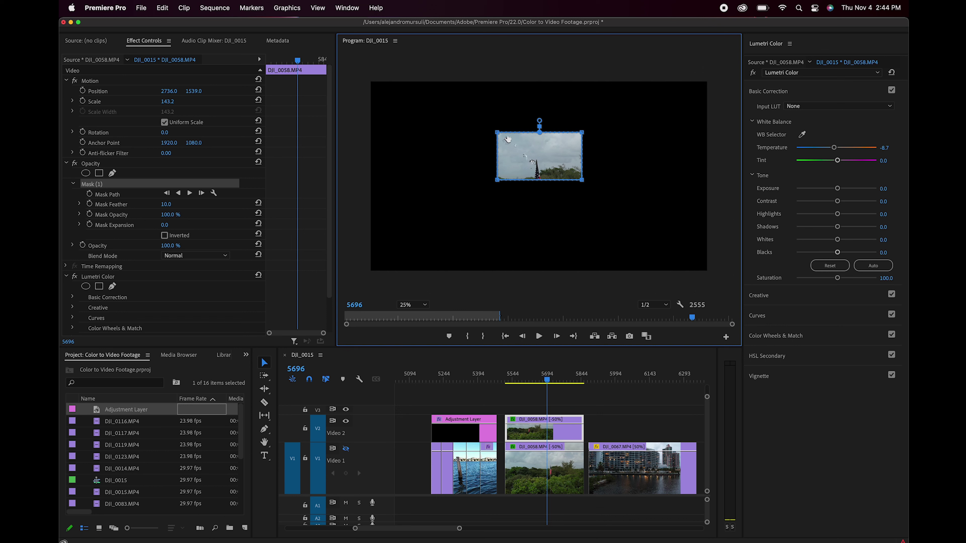
Stretch the mask across the whole sky with its bottom edge along the treeline.
left_click_drag(498, 133, 360, 70)
left_click_drag(582, 132, 725, 72)
left_click_drag(582, 180, 722, 191)
left_click_drag(498, 180, 351, 180)
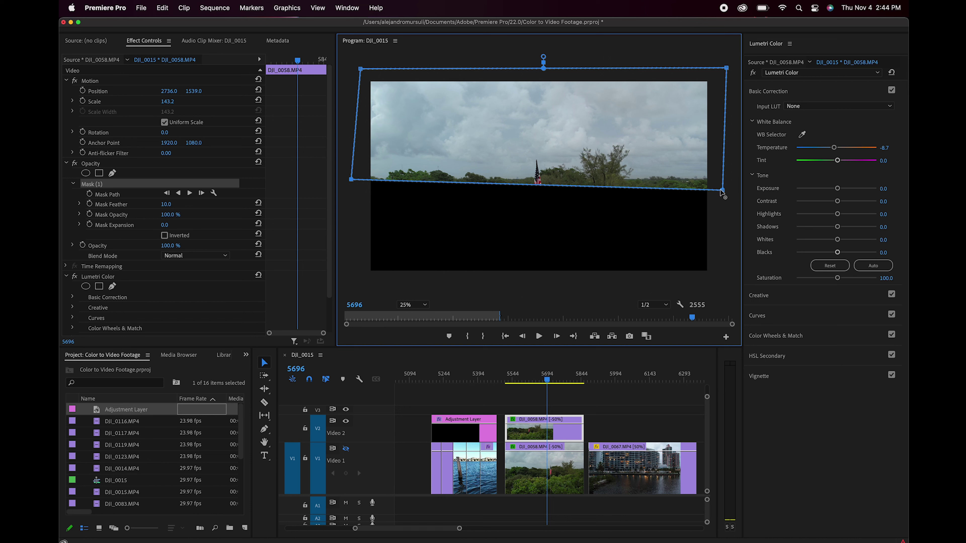
left_click_drag(722, 190, 725, 180)
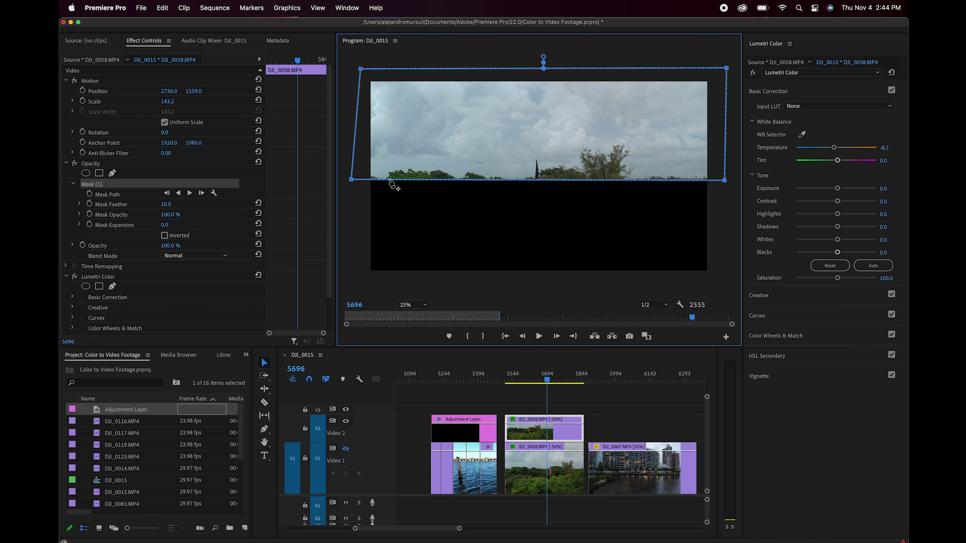
left_click_drag(351, 181, 356, 183)
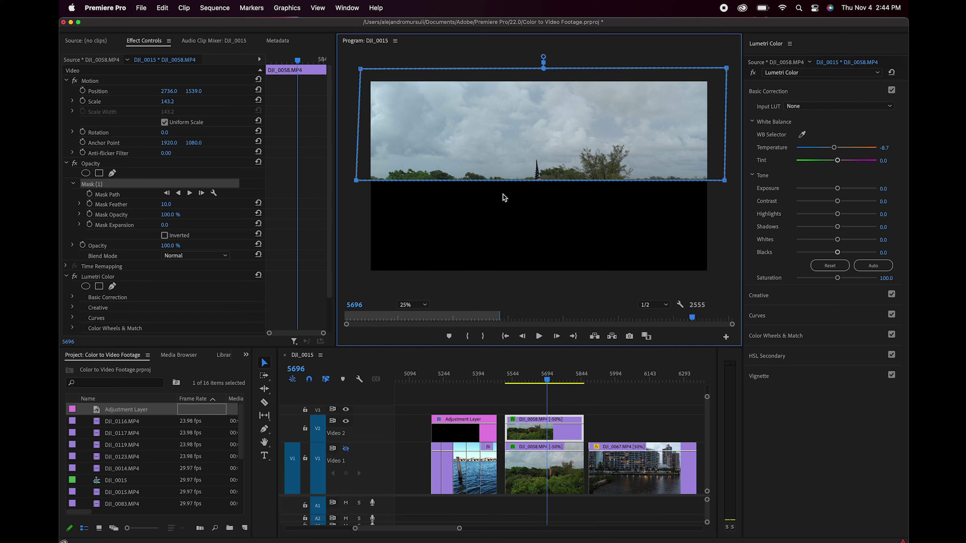
left_click(345, 450)
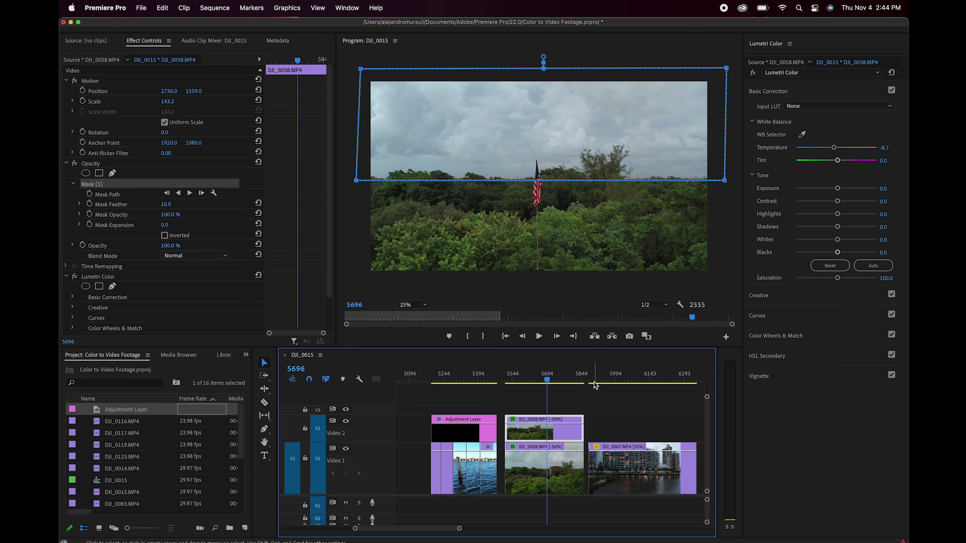
Hide the sky layer and apply the SL MATRIX MARS Creative look to the lower DJI_0058 clip.
left_click_drag(547, 378, 527, 377)
left_click(540, 461)
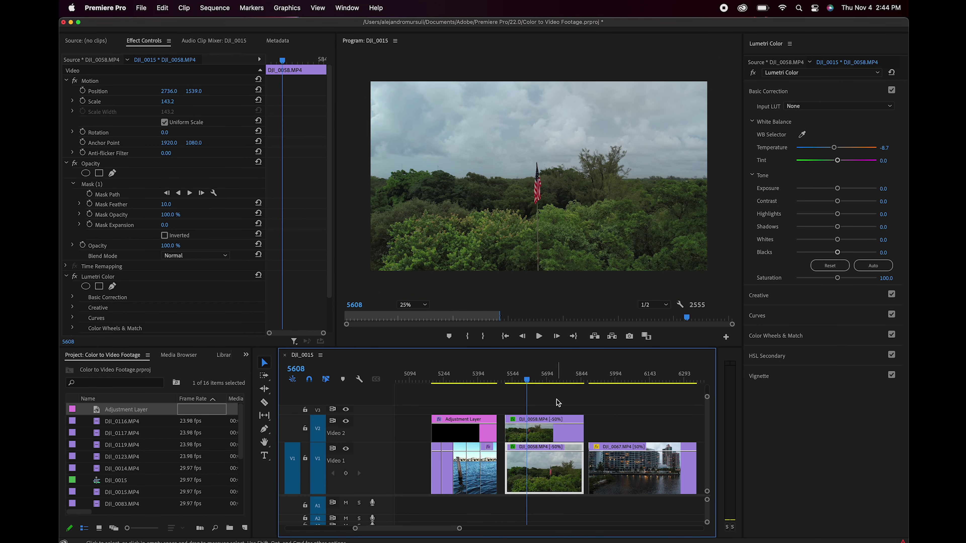
left_click(346, 421)
left_click_drag(526, 381, 533, 387)
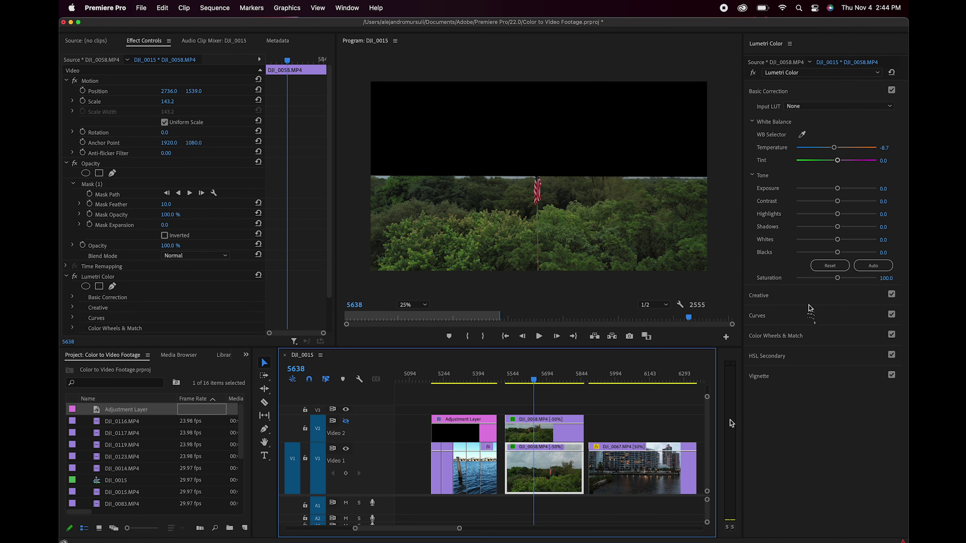
left_click(810, 295)
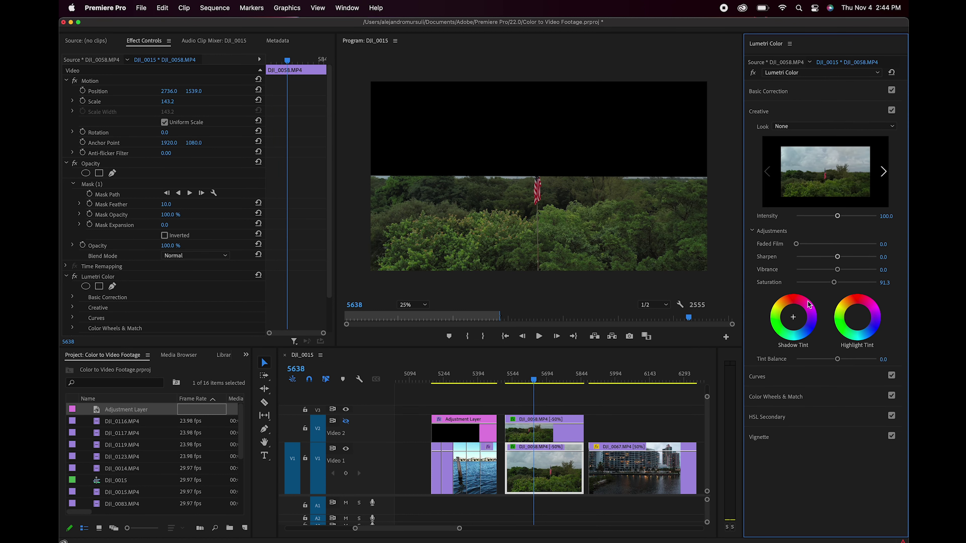
left_click(810, 127)
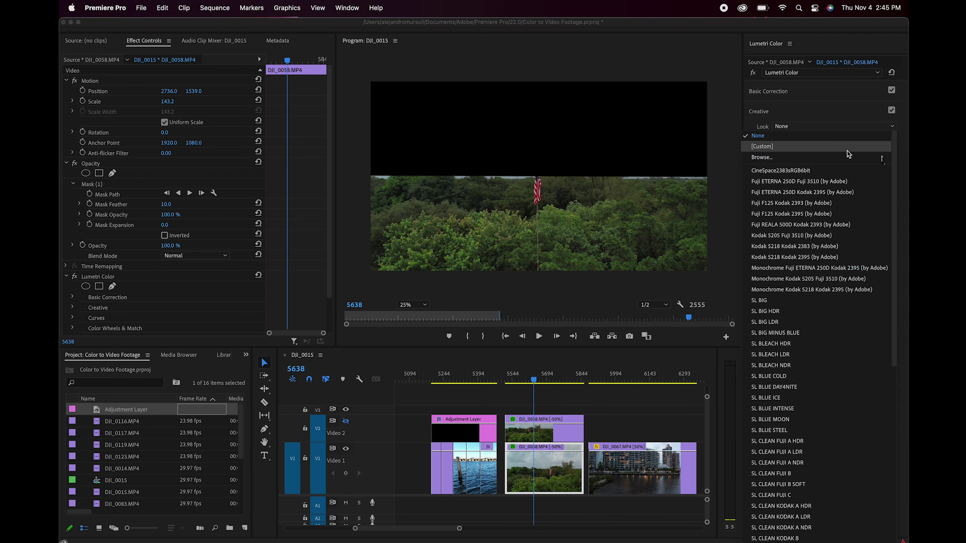
scroll(889, 453, "down", 5)
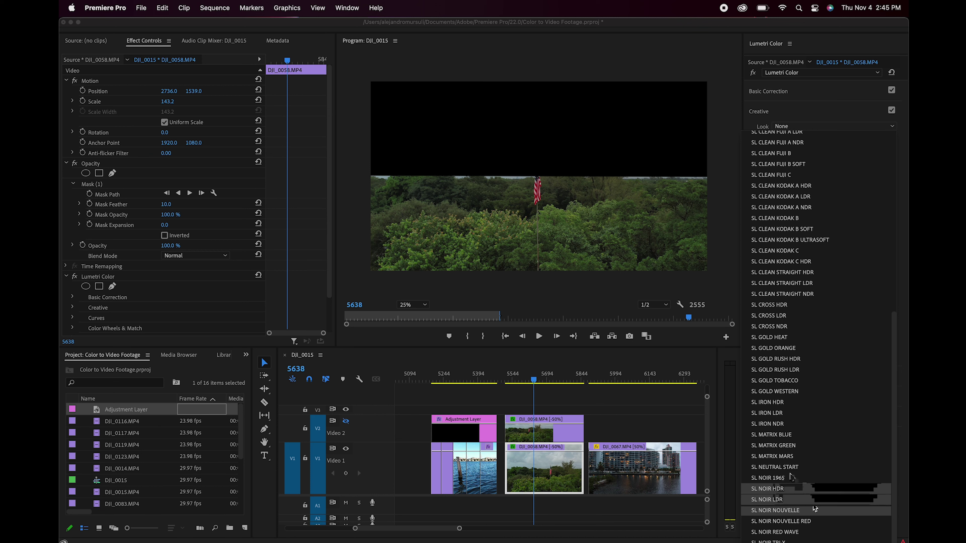
left_click(791, 459)
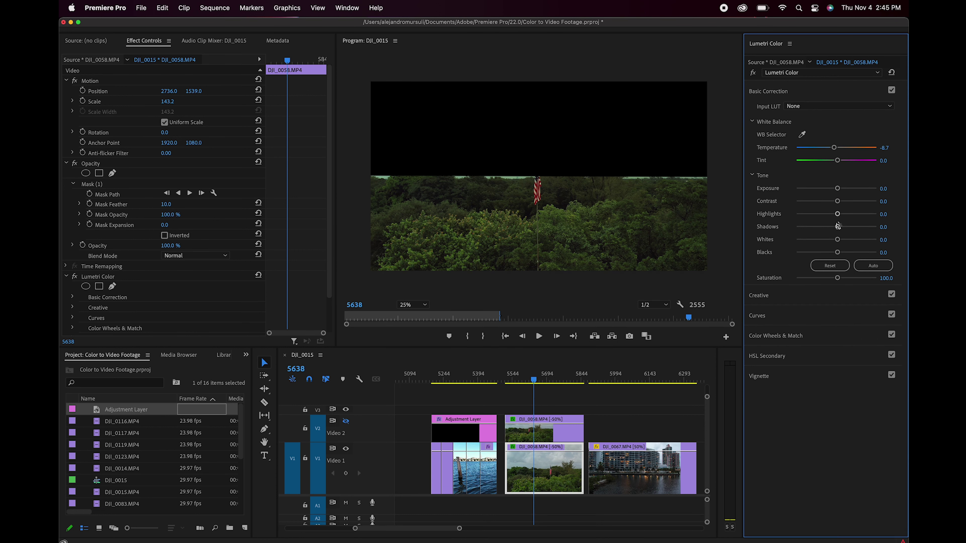
Set Highlights -15.9, Shadows 23.2, Whites 37.8, Blacks -9.8, then show Video 2 again.
left_click_drag(838, 226, 832, 253)
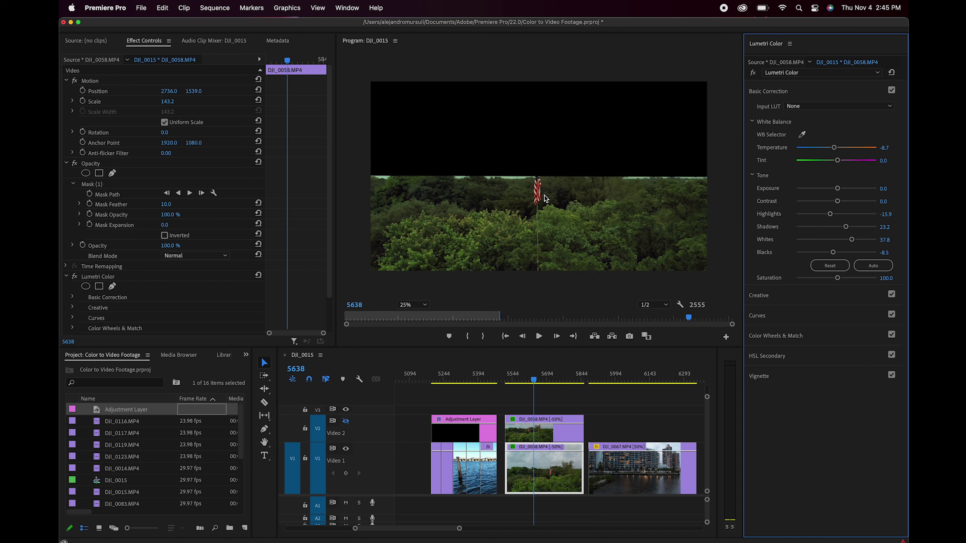
left_click_drag(832, 252, 831, 253)
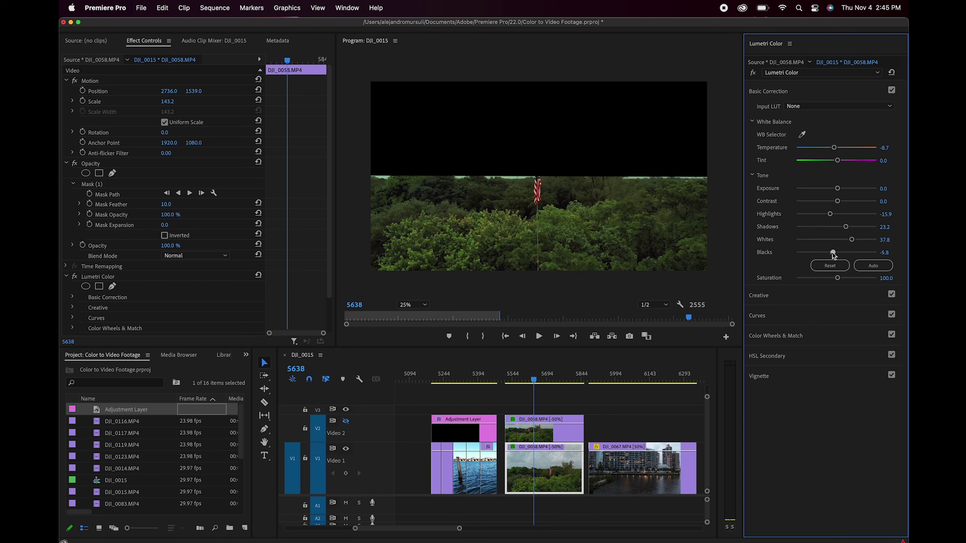
left_click(345, 421)
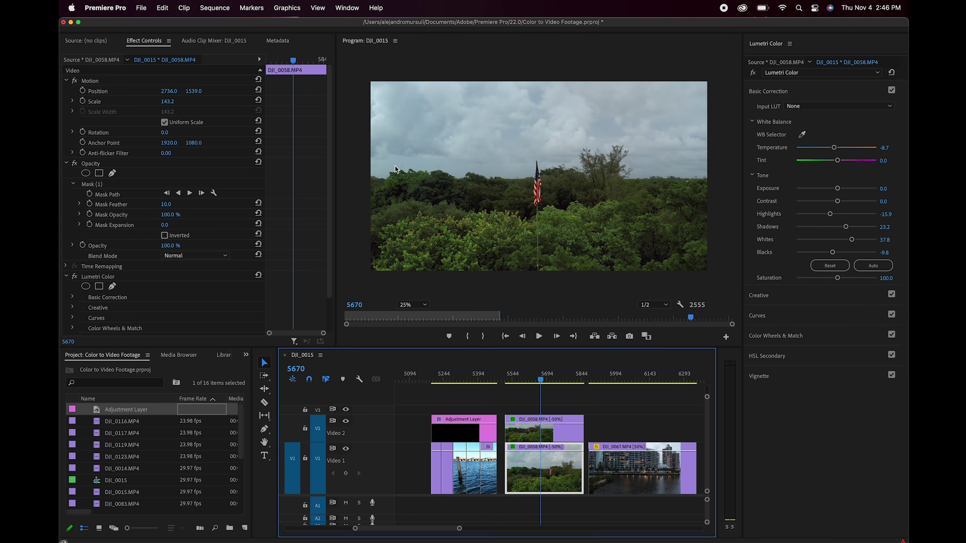
Open RGB Curves and add three points on the blue curve, pulling them down to reduce blue.
left_click(768, 91)
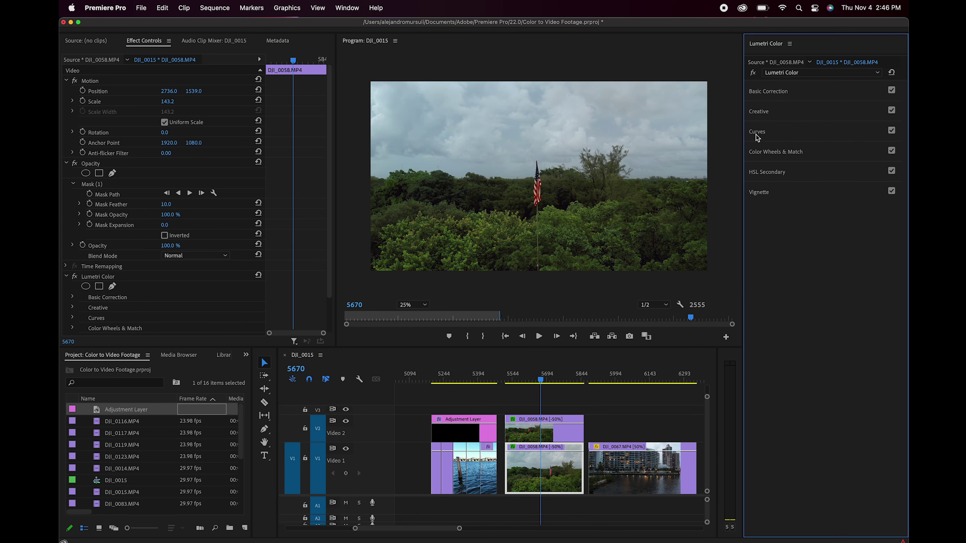
left_click(759, 112)
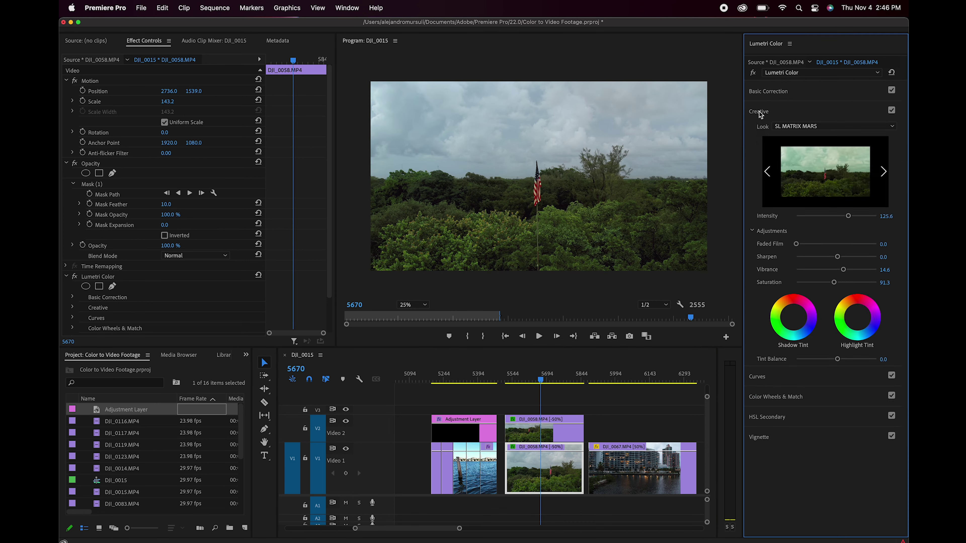
left_click(778, 376)
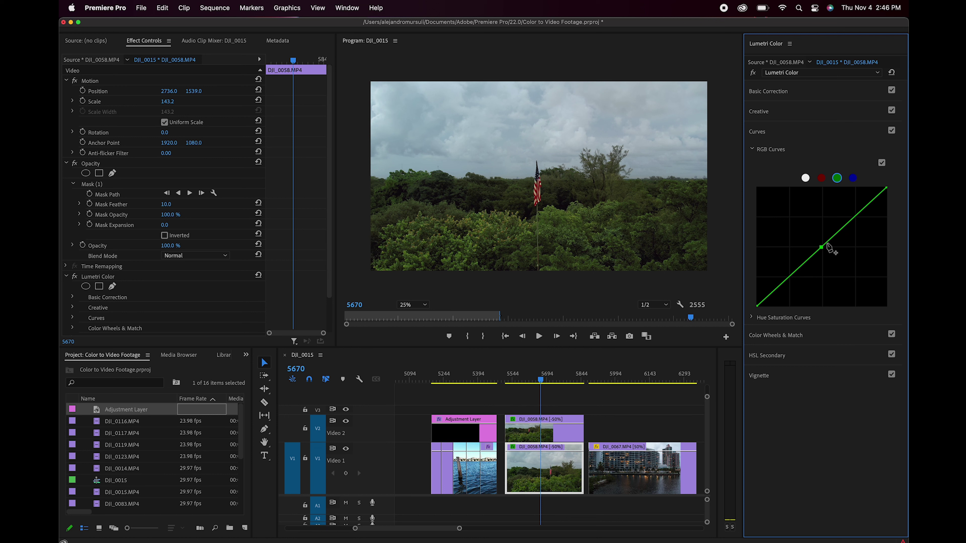
left_click(853, 178)
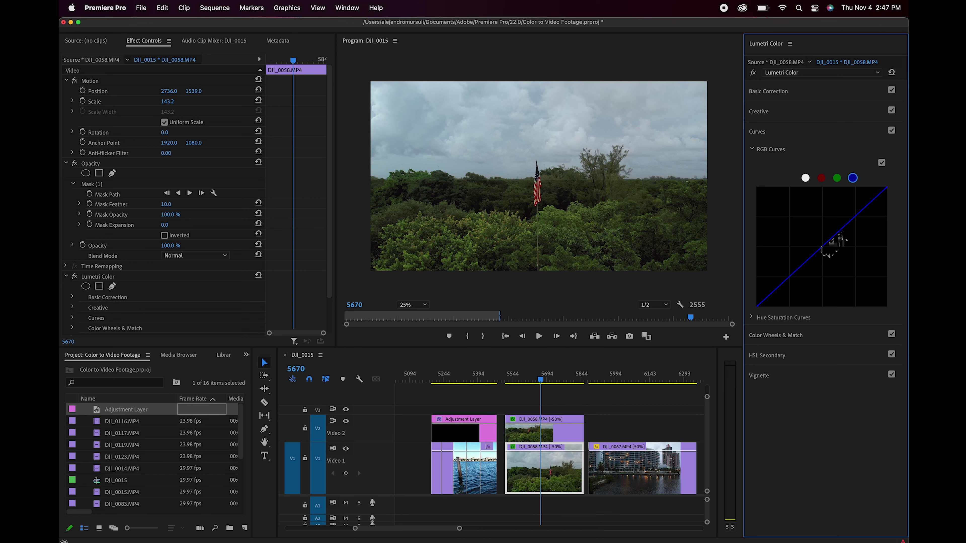
left_click(822, 247)
left_click(791, 275)
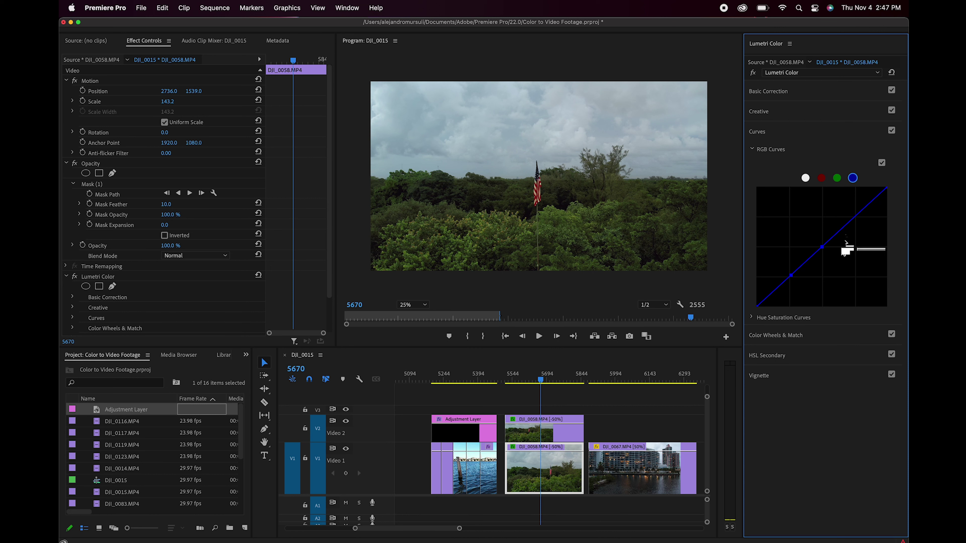
left_click(855, 217)
left_click_drag(822, 247, 827, 252)
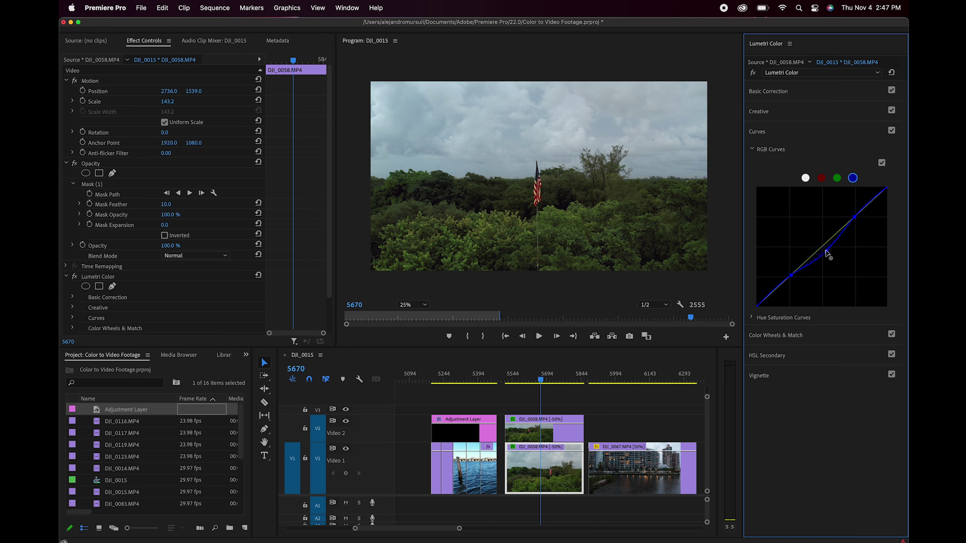
left_click_drag(792, 278, 794, 282)
left_click_drag(855, 220, 862, 221)
Add shadow and midtone points to the red curve and reshape it through the midtones.
left_click(822, 178)
left_click(791, 275)
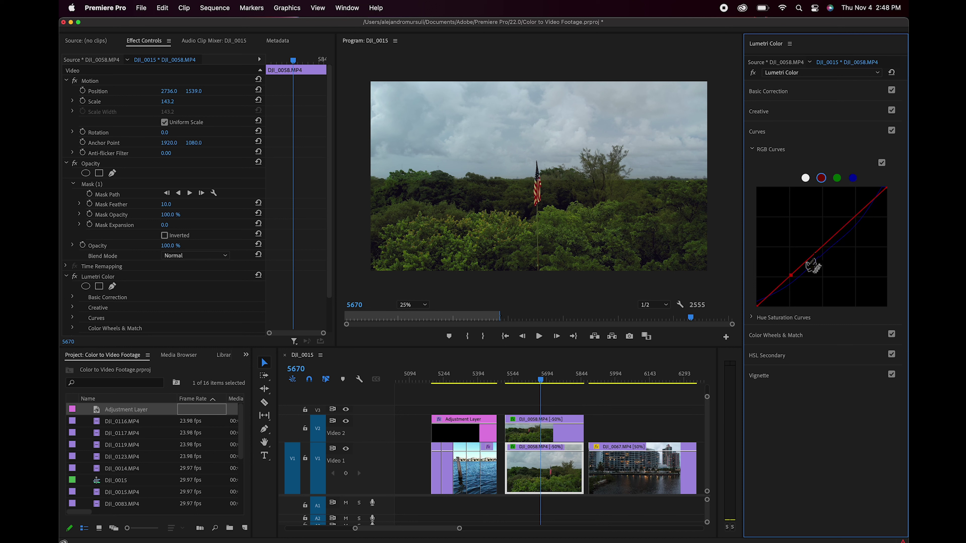
left_click(821, 248)
left_click_drag(857, 218, 860, 220)
left_click_drag(821, 248, 790, 280)
left_click(349, 437)
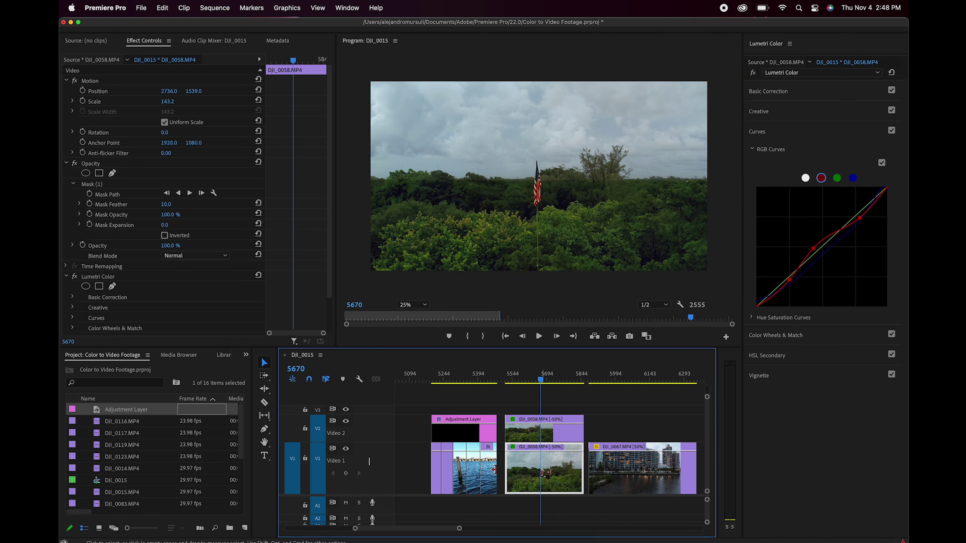
Hide the Video 1 track output and scrub the playhead to view the sky copy alone.
left_click(346, 449)
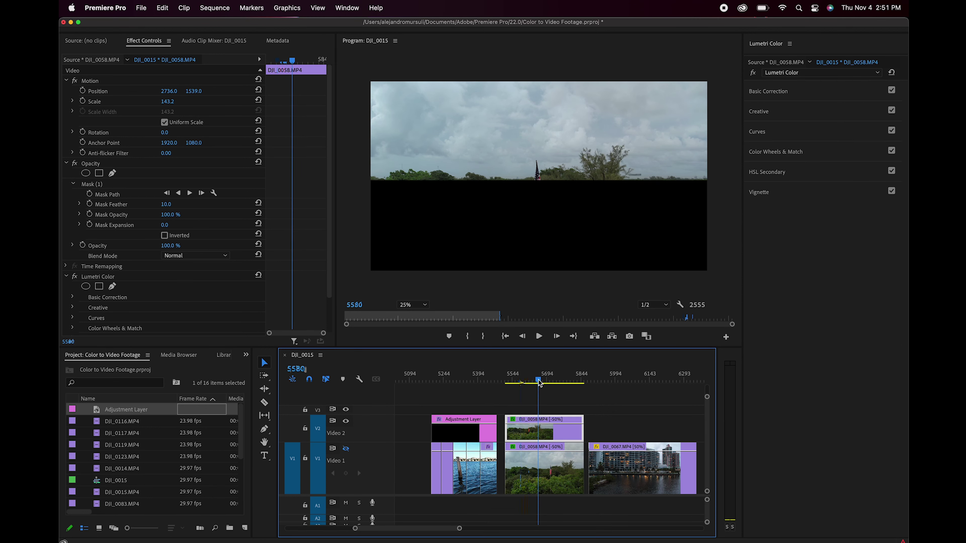
left_click_drag(541, 381, 554, 397)
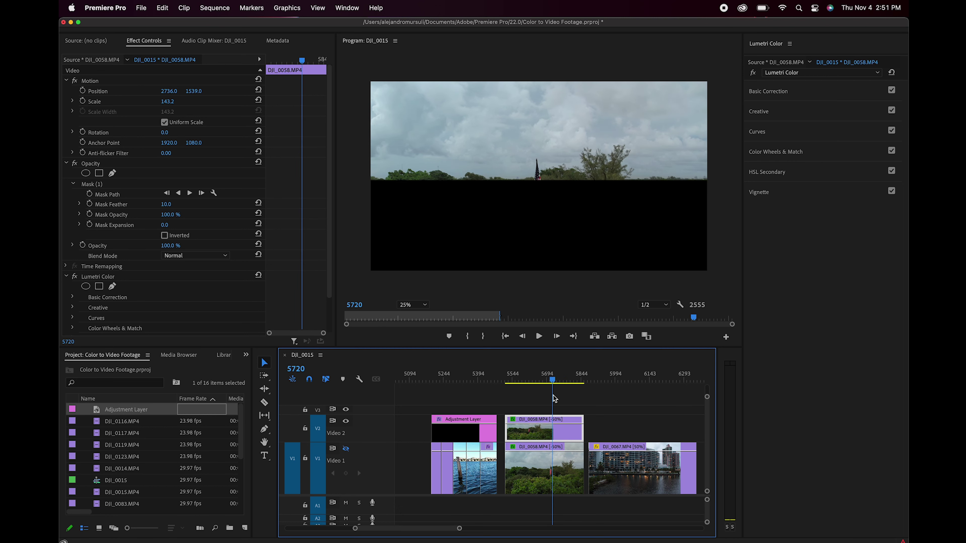
mouse_move(554, 398)
left_mouse_down()
mouse_move(538, 399)
mouse_move(567, 403)
left_mouse_up()
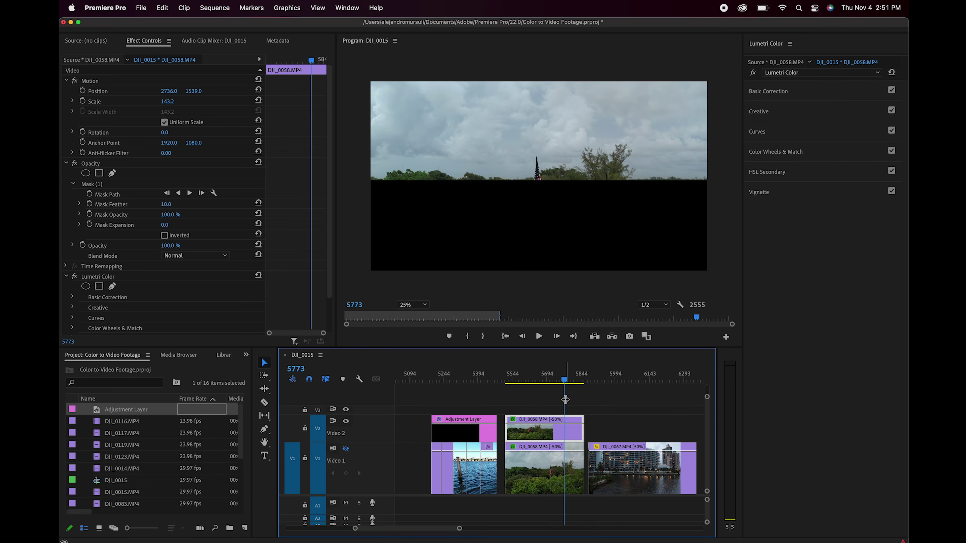
Apply the SL GOLD RUSH HDR creative look to the sky copy and lower its highlights.
left_click(817, 113)
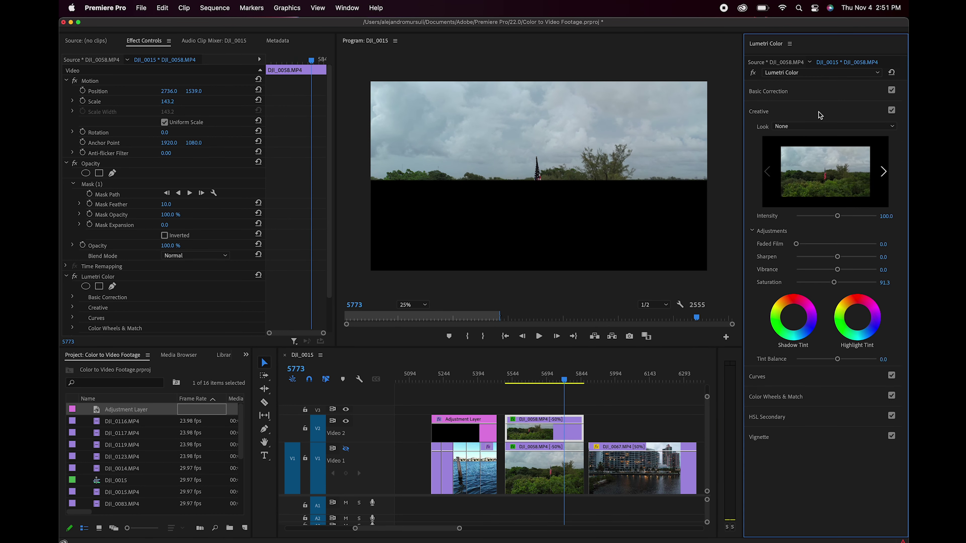
left_click(851, 130)
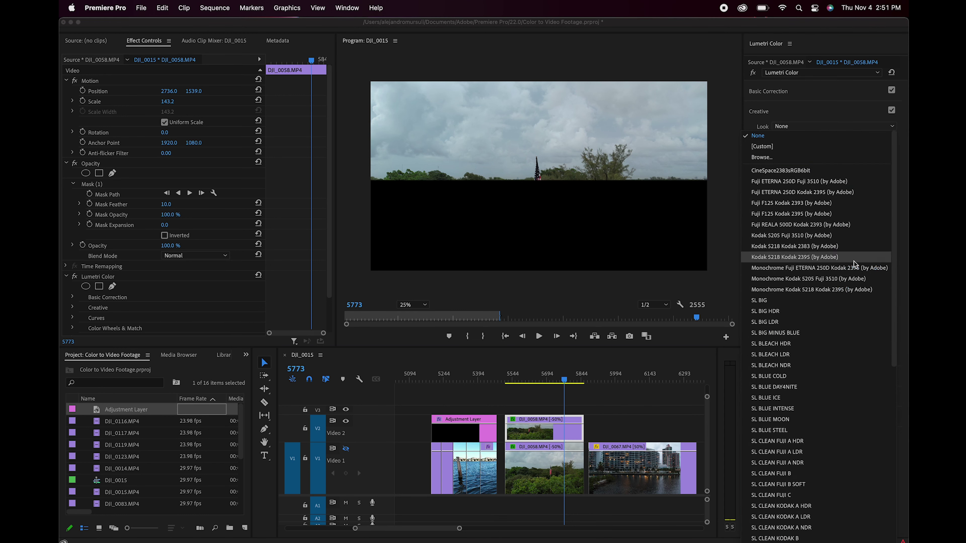
scroll(894, 282, "down", 2)
left_click_drag(893, 282, 903, 395)
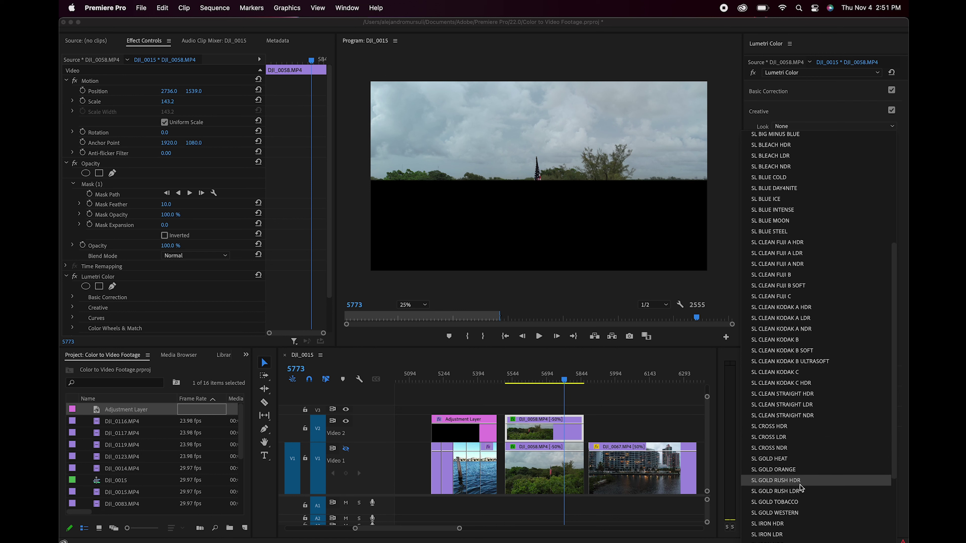
left_click(792, 481)
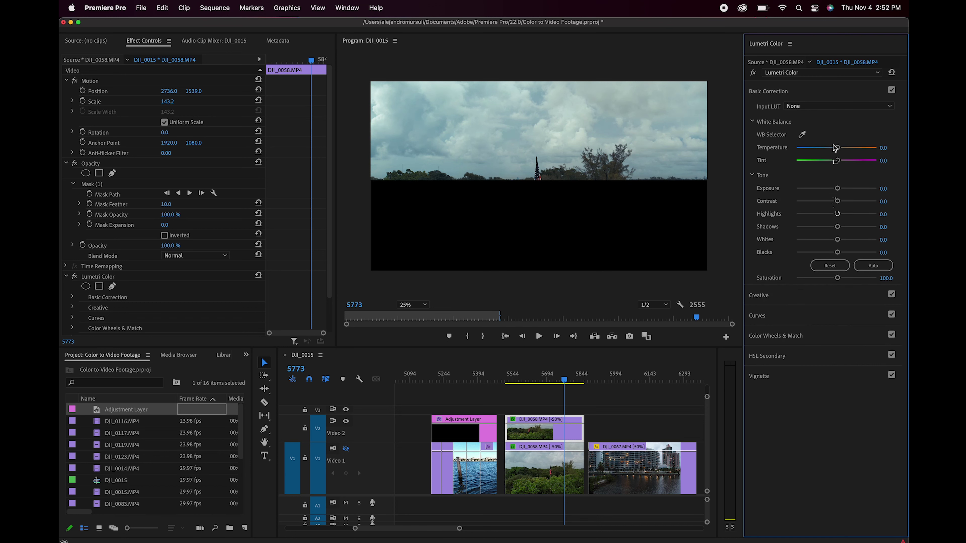
left_click_drag(838, 215, 827, 214)
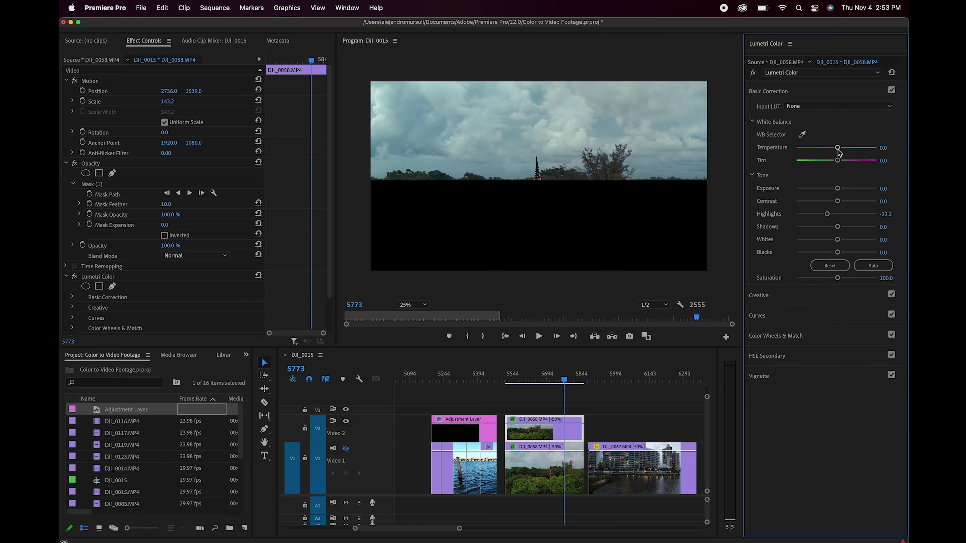
Cool the sky copy's temperature, raise Whites and Blacks, and boost Vibrance and Saturation.
left_click_drag(838, 149, 836, 152)
left_click_drag(838, 239, 818, 252)
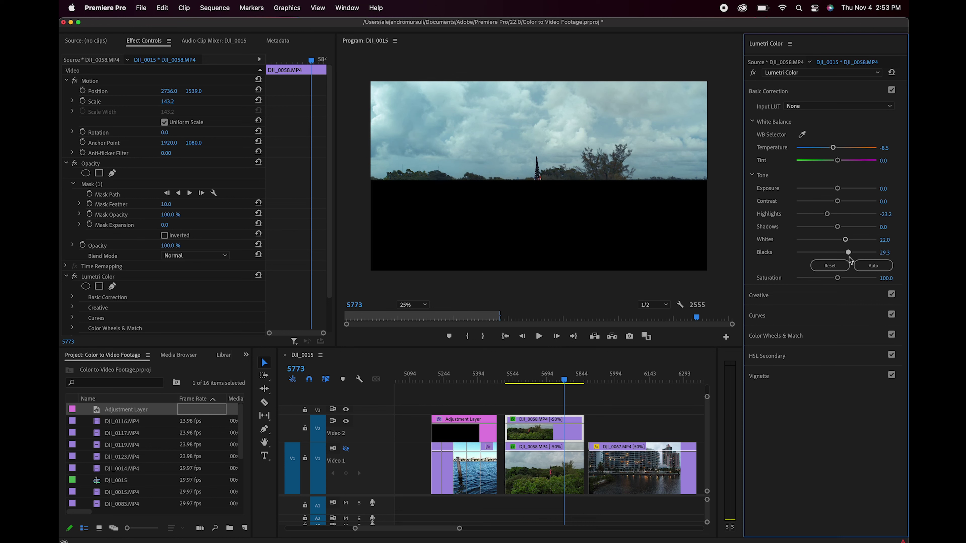
left_click(759, 295)
left_click_drag(841, 268, 840, 282)
left_click(813, 403)
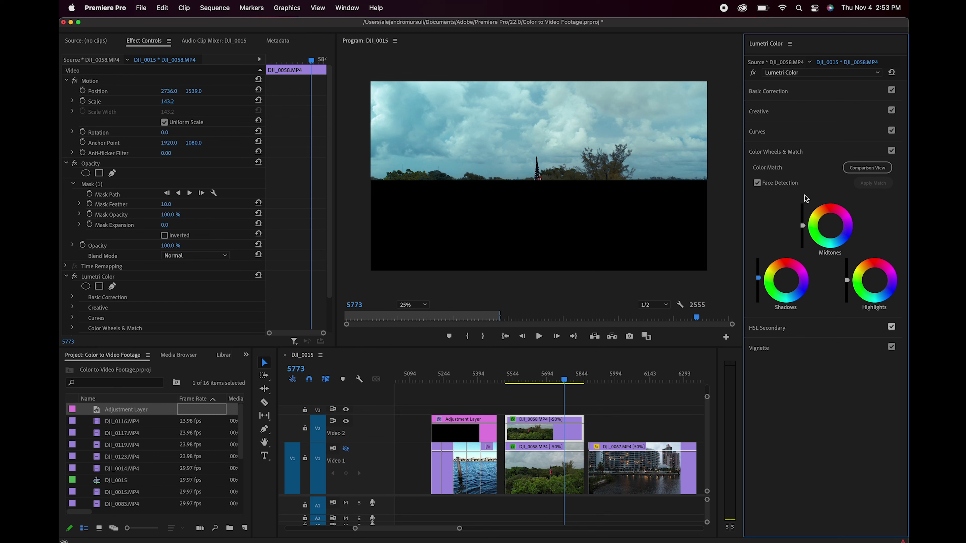
Add two points to the sky copy's blue RGB curve and pull its upper tones down.
left_click(799, 131)
left_click(822, 247)
left_click(792, 275)
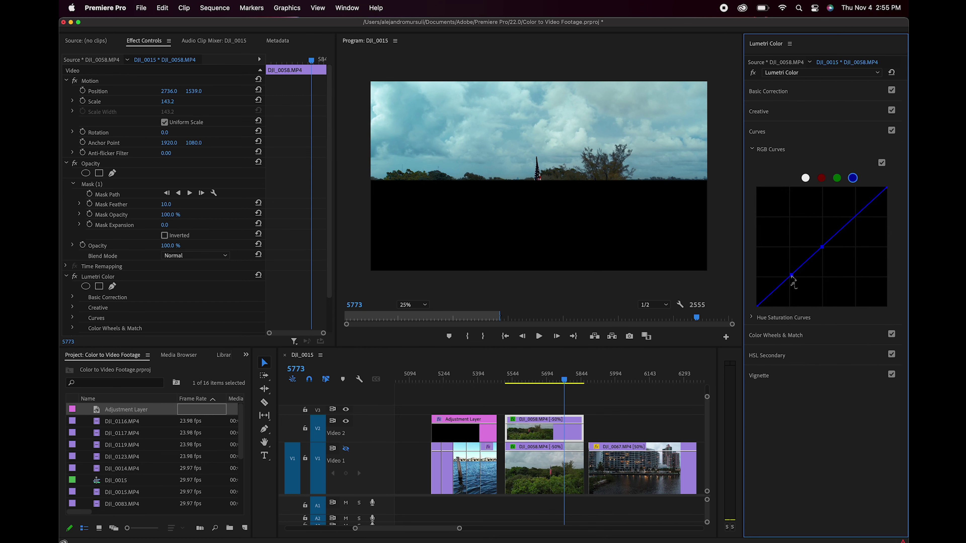
left_click_drag(856, 216, 858, 222)
left_click_drag(887, 188, 896, 197)
mouse_move(858, 223)
left_mouse_down()
mouse_move(858, 214)
mouse_move(860, 225)
left_mouse_up()
left_click(774, 134)
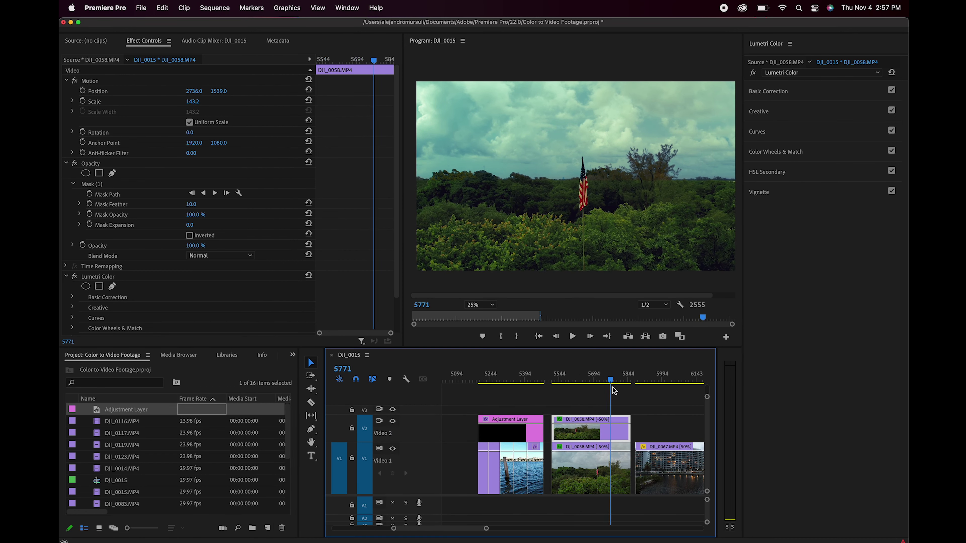
Toggle V1 and V2 output to compare the grades, leave V1 hidden, and show Mask (1)'s outline.
left_click_drag(611, 380, 585, 392)
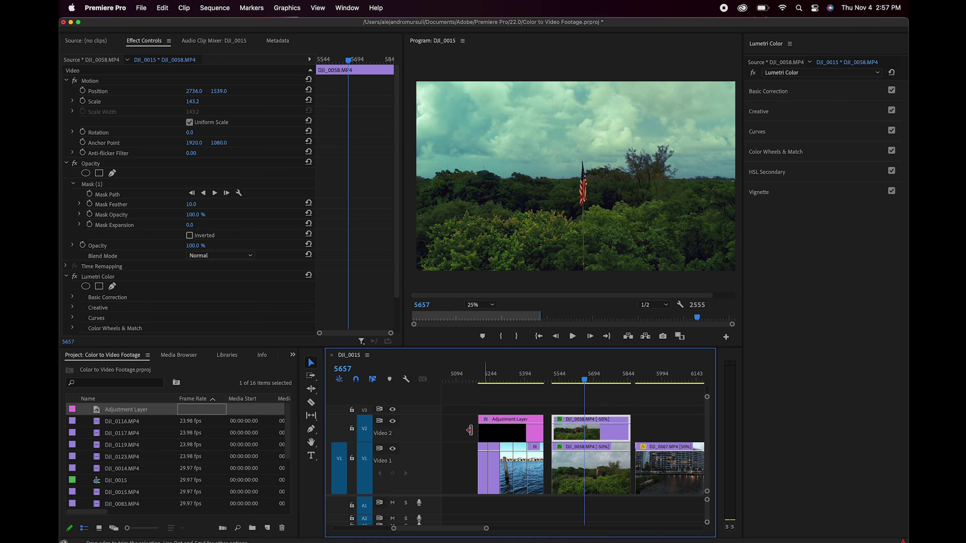
left_click(393, 449)
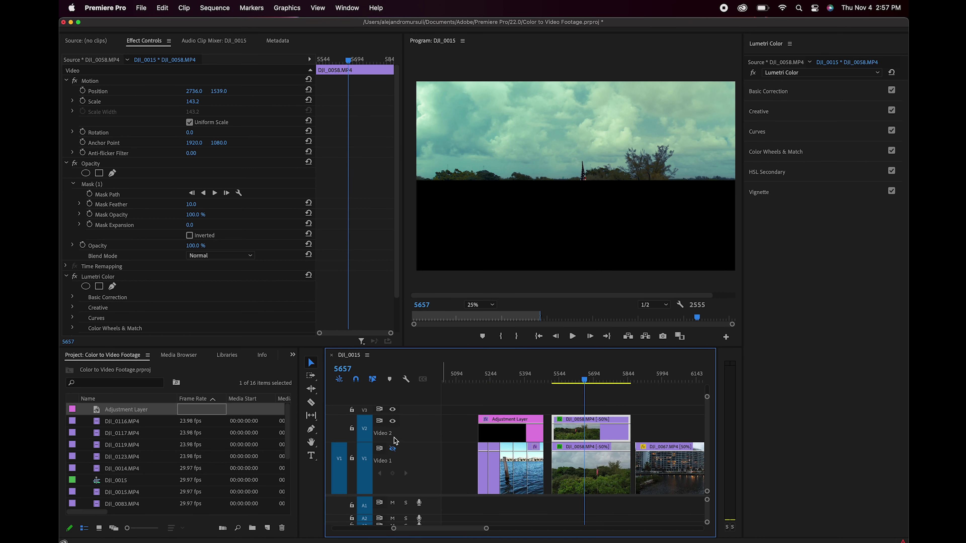
left_click(392, 421)
left_click(393, 449)
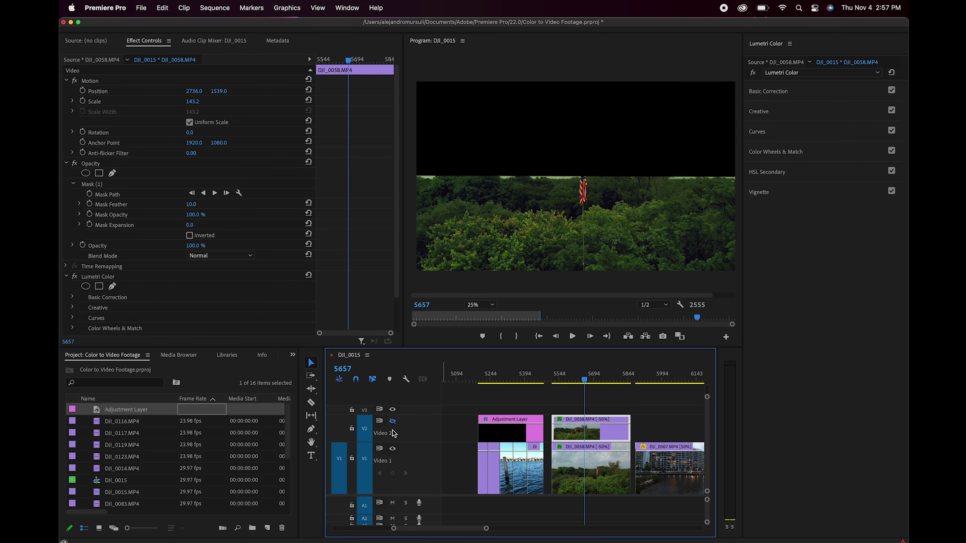
left_click(392, 421)
left_click(393, 450)
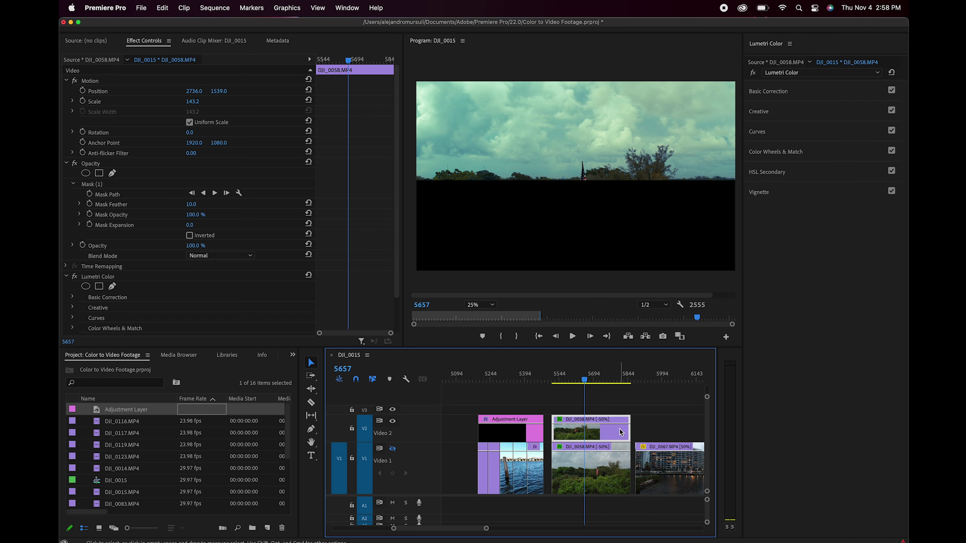
left_click(122, 186)
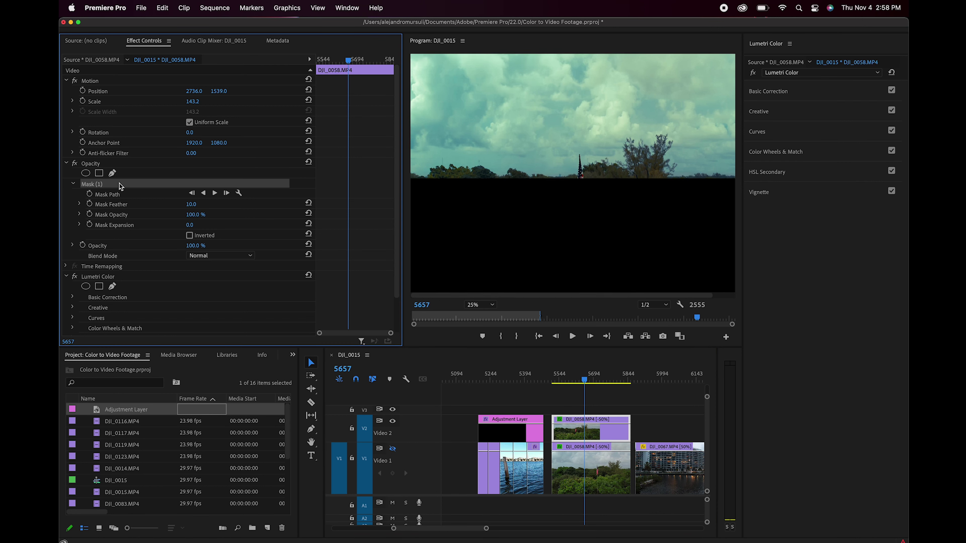
Close the Lumetri Color panel and enlarge the Program monitor with its zoom set to Fit.
left_click(791, 44)
left_click(803, 52)
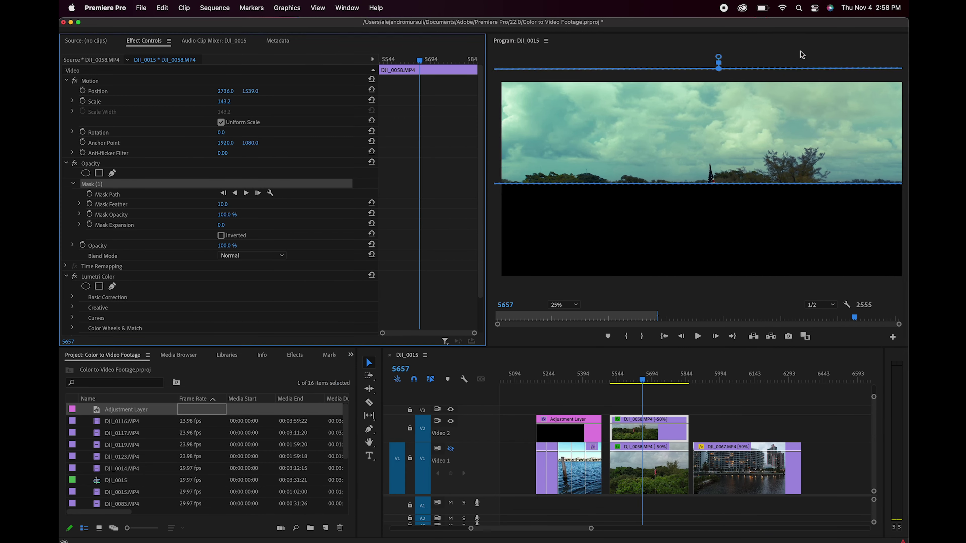
left_click_drag(488, 218, 328, 267)
left_click(410, 307)
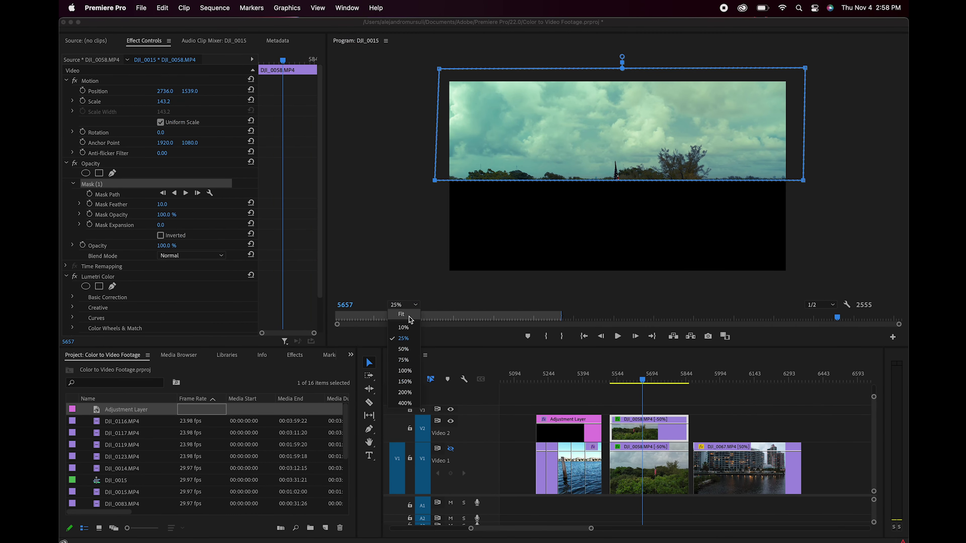
left_click(409, 316)
left_click_drag(428, 348, 428, 406)
Raise the sky copy's Mask Feather to 1078.0, enlarge the timeline, and hide Video 2.
left_click(120, 196)
left_click(116, 209)
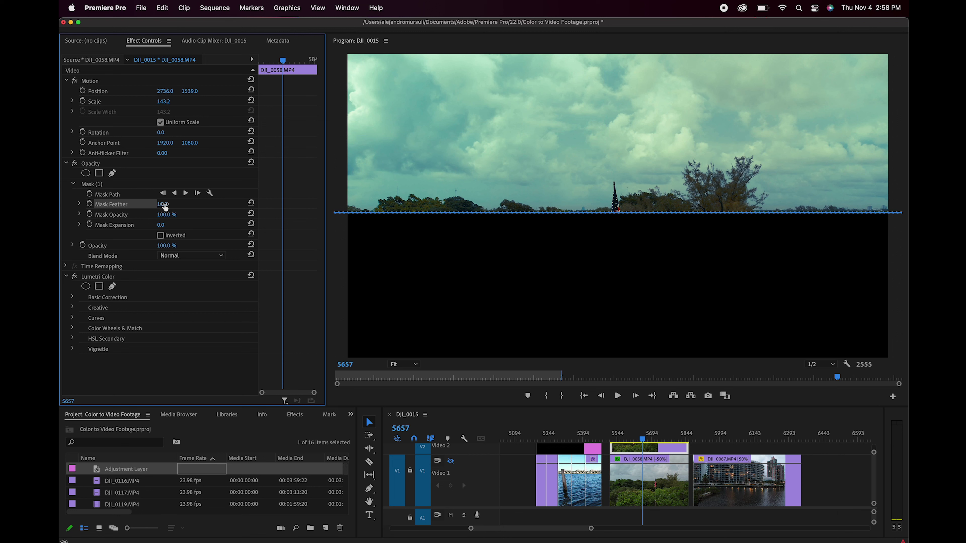
left_click_drag(162, 204, 567, 205)
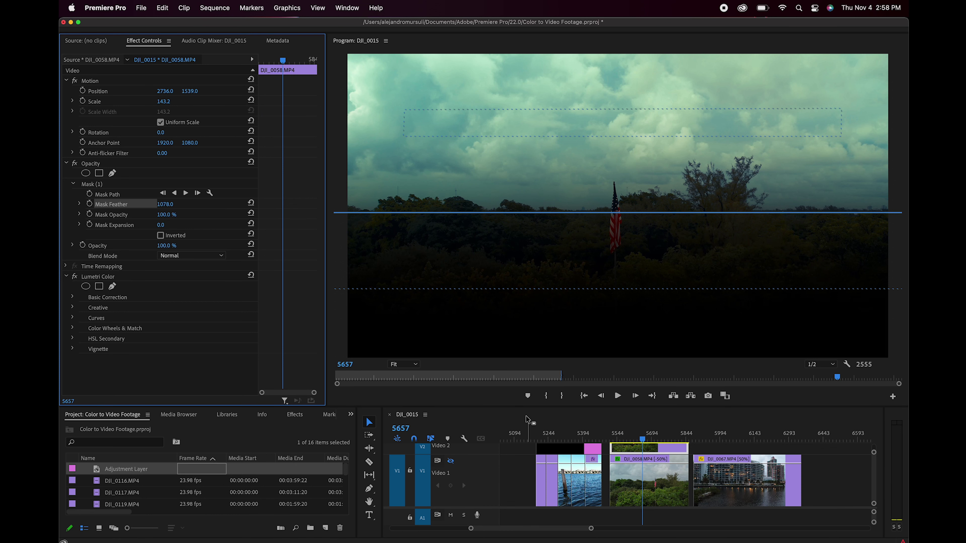
left_click_drag(529, 406, 536, 329)
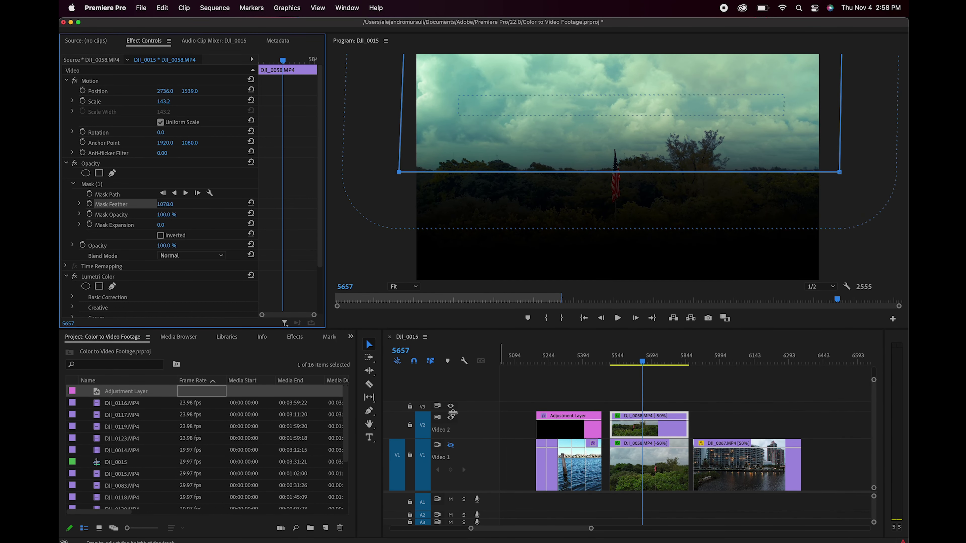
left_click(451, 417)
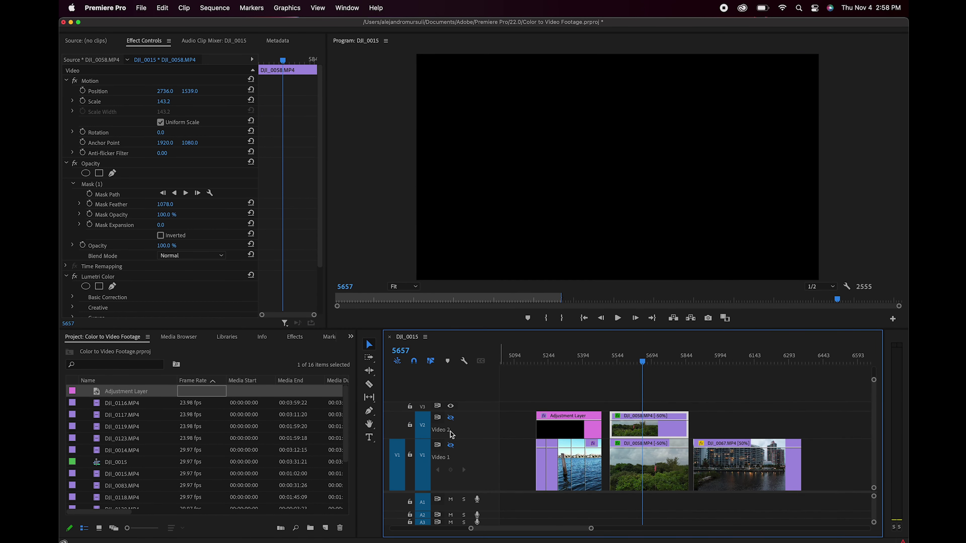
Show Video 1 again and set the bottom DJI_0058 clip's Mask Feather to 810.
left_click(450, 445)
left_click(663, 472)
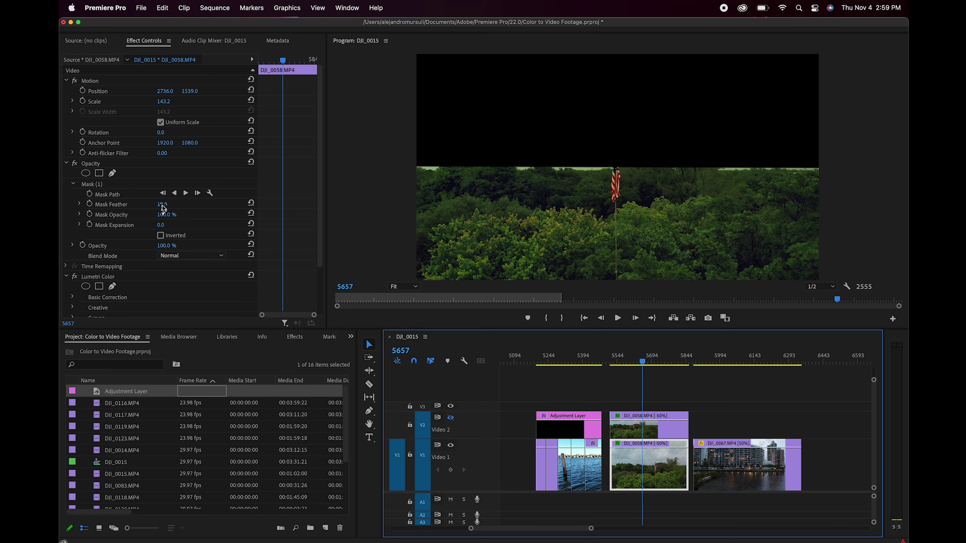
left_click_drag(163, 207, 229, 208)
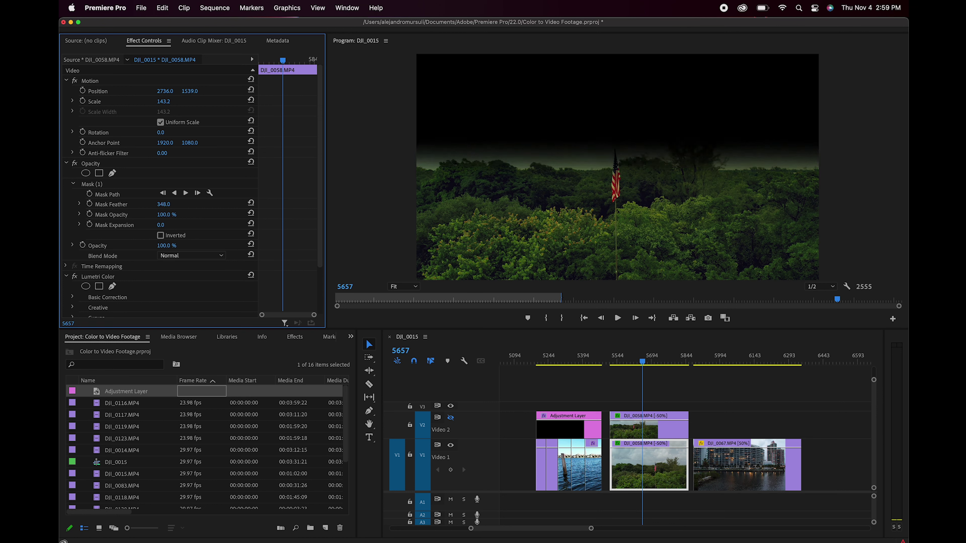
left_click_drag(293, 204, 354, 205)
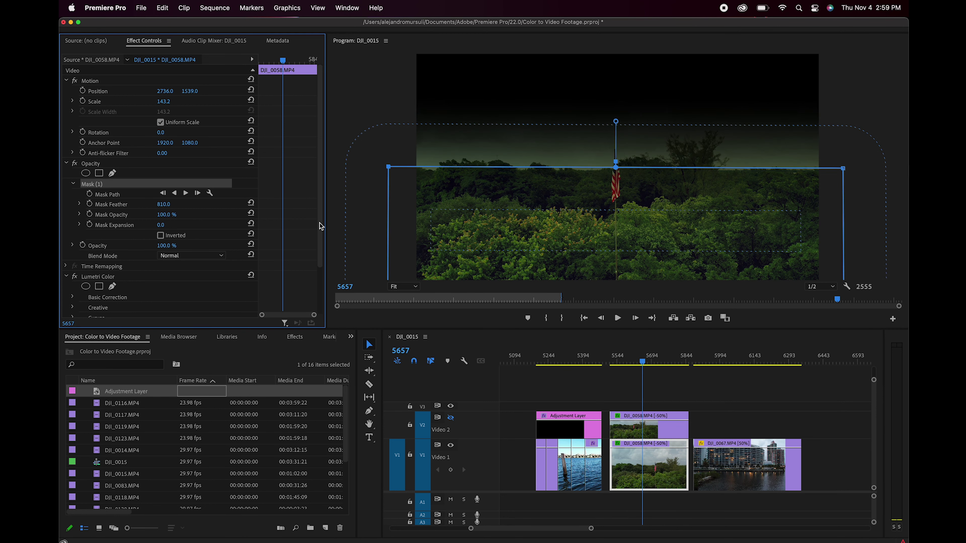
Set the Program monitor zoom to 25%, make it taller, turn Video 2 on, and play.
left_click(404, 286)
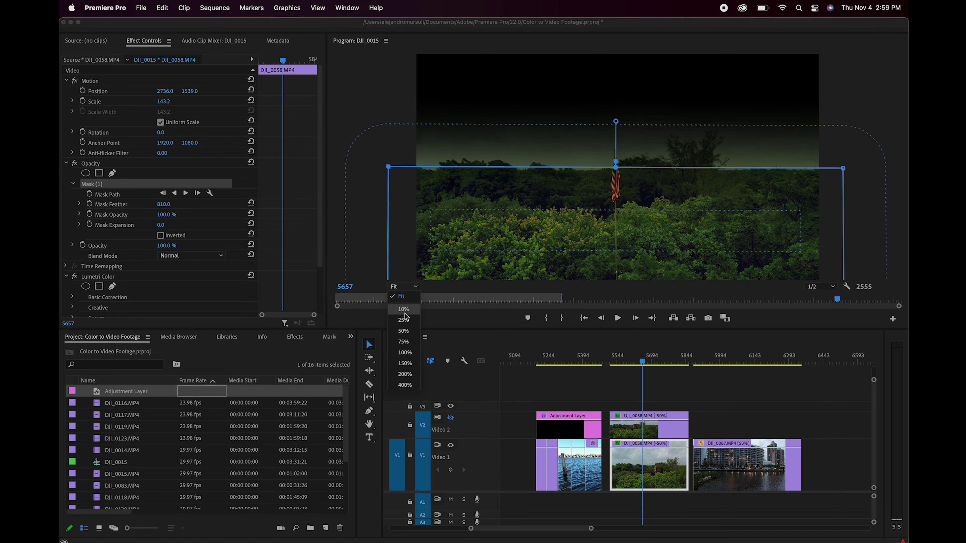
left_click(400, 323)
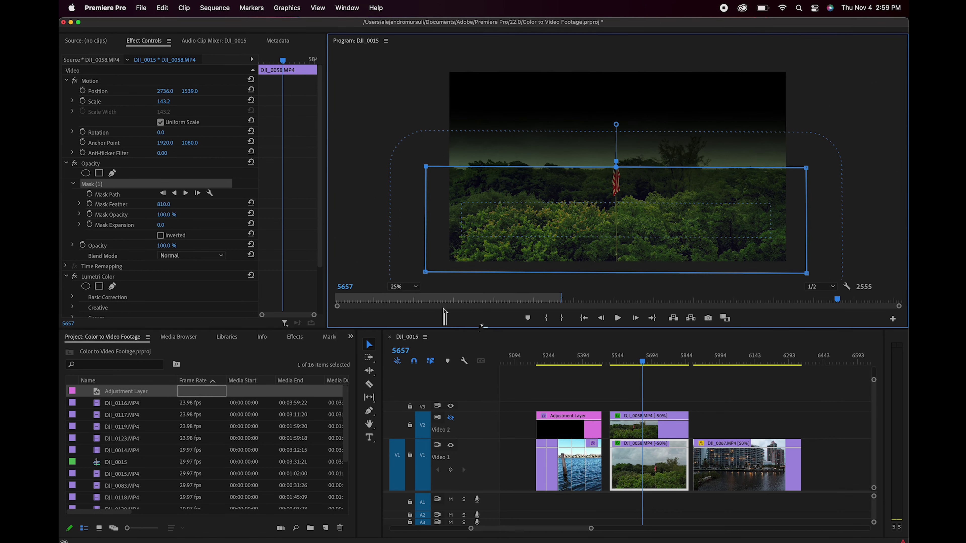
left_click_drag(480, 331, 480, 398)
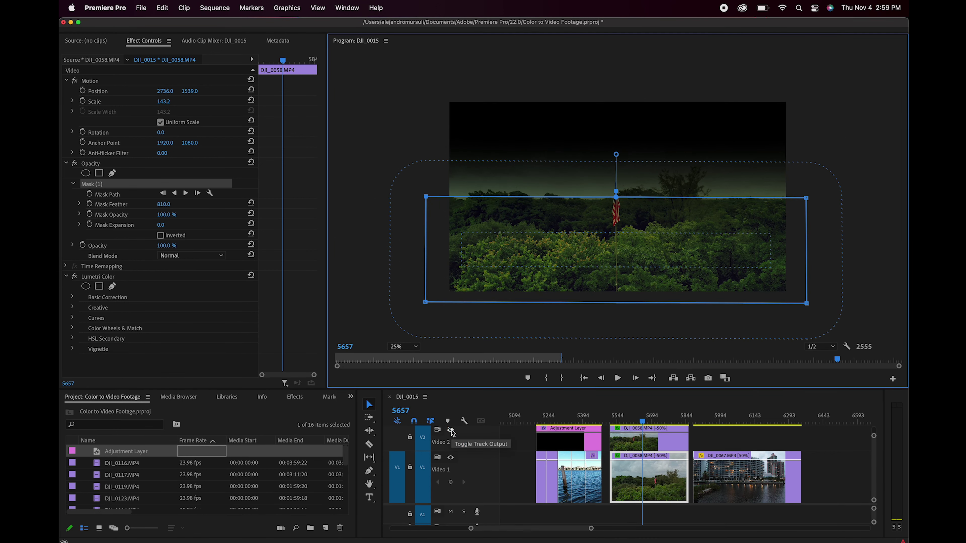
left_click(451, 430)
key("space")
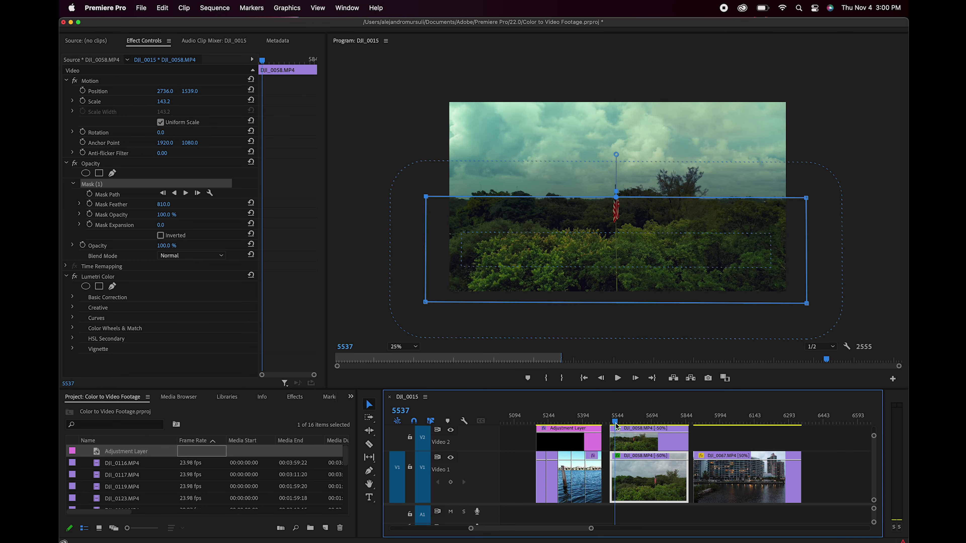
Stop playback at frame 5632 and reopen Lumetri Color from the Window menu.
left_click(643, 420)
key("Right")
key("Right")
key("Right")
key("Right")
key("Right")
key("Right")
key("Right")
key("Right")
key("Right")
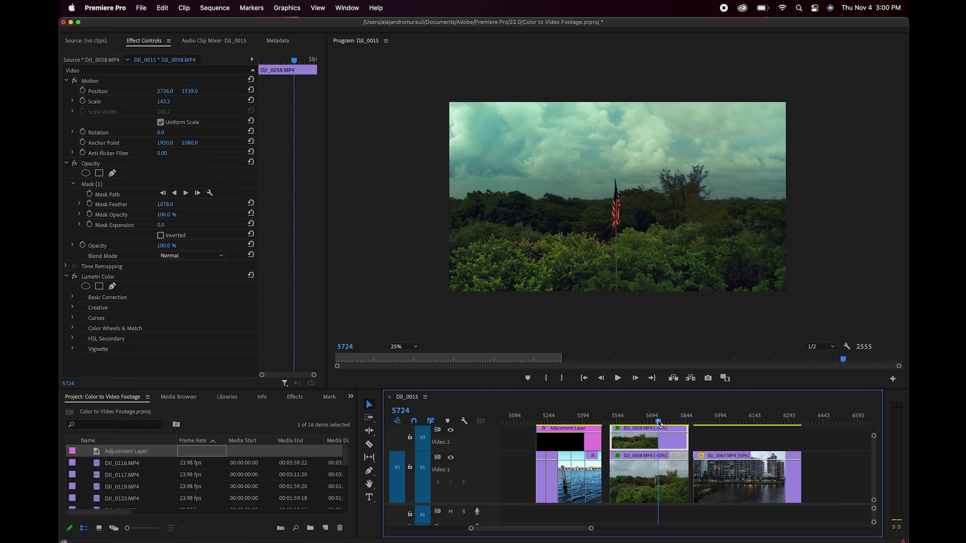
left_click(638, 421)
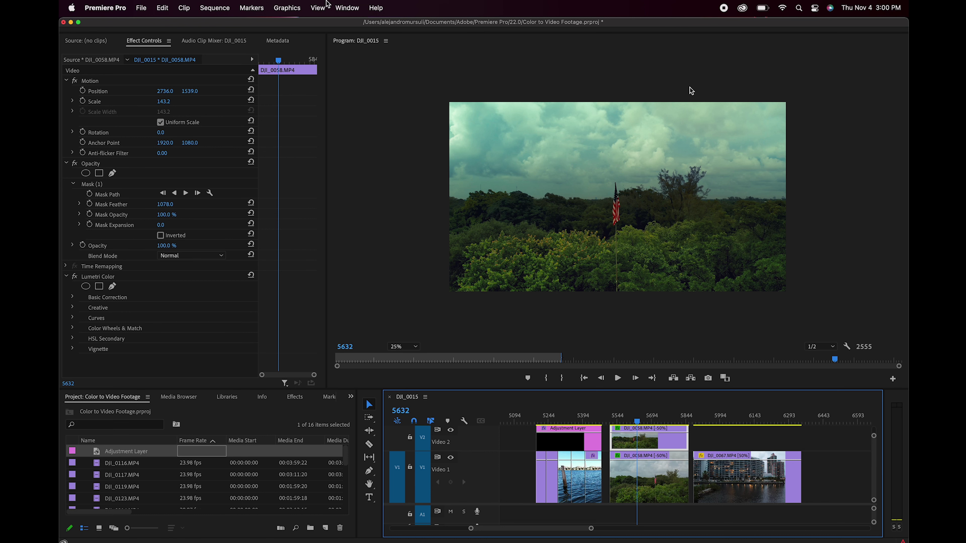
left_click(343, 9)
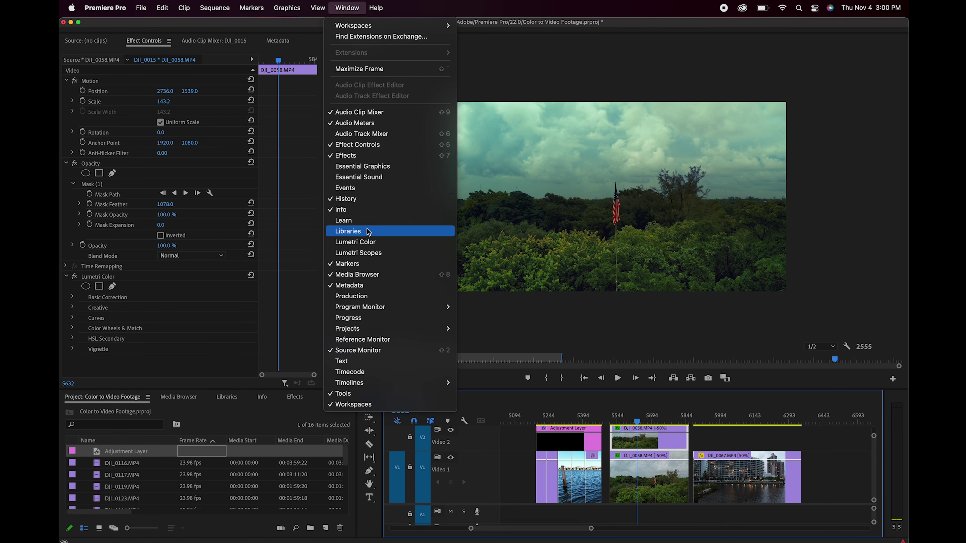
left_click(368, 242)
Raise the sky copy's Whites and Shadows to 35.4 in Basic Correction, then select the lower copy.
left_click(783, 112)
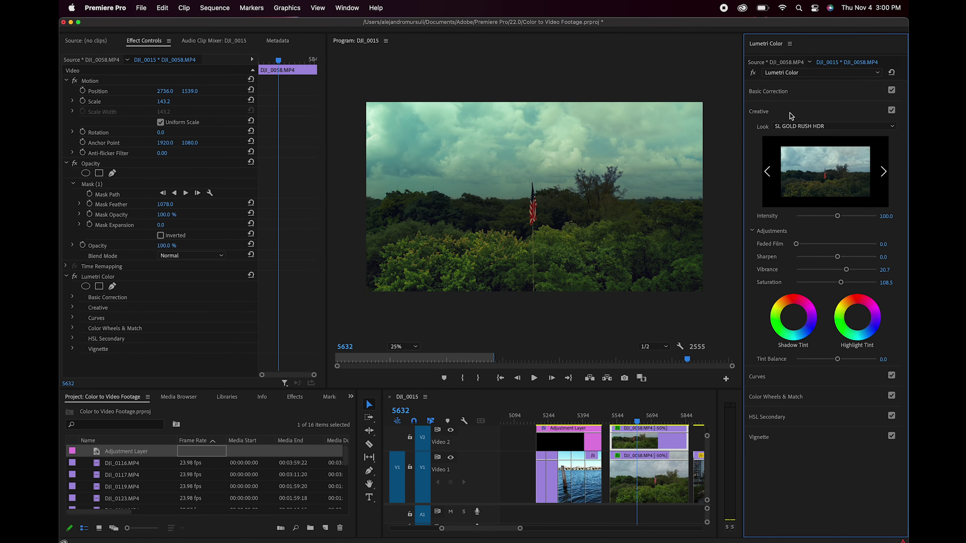
left_click(769, 91)
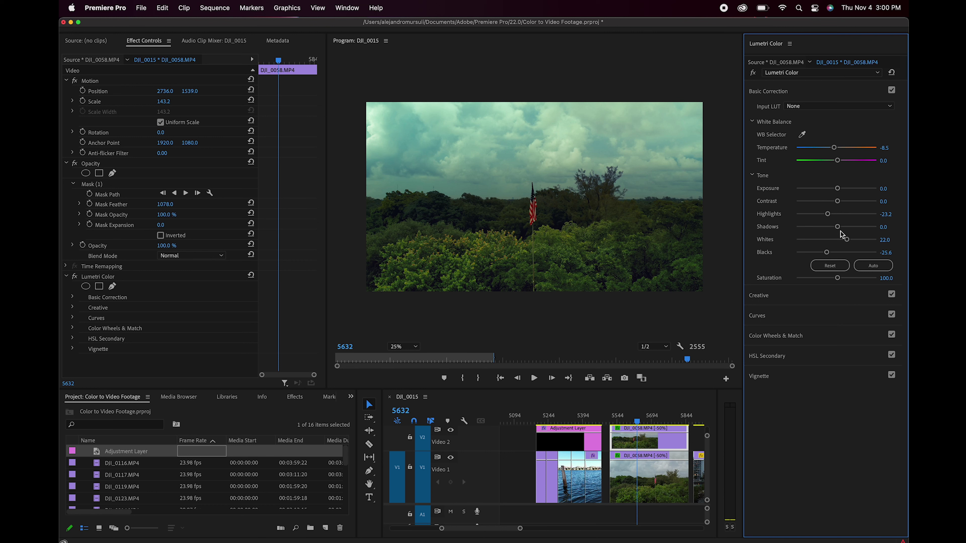
left_click_drag(848, 242, 851, 242)
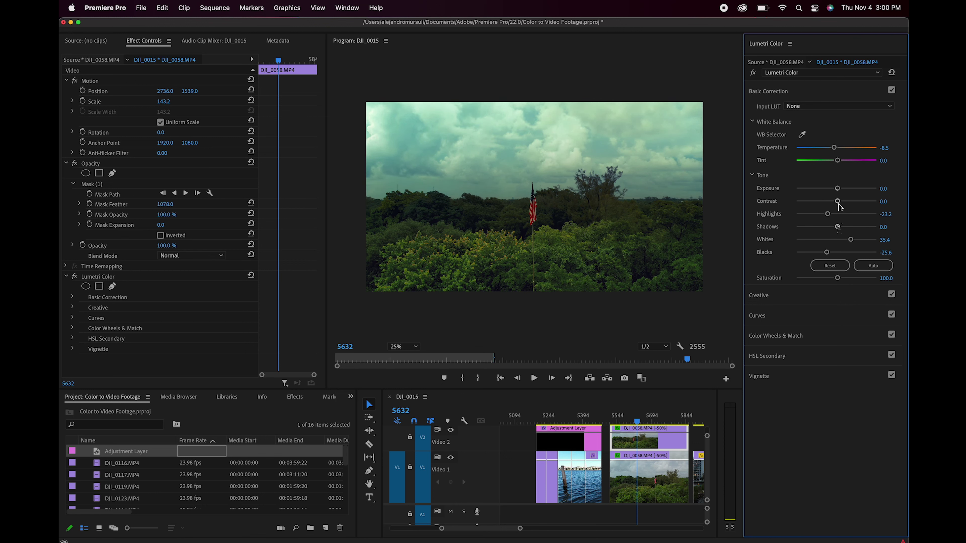
left_click_drag(838, 226, 841, 229)
left_click_drag(841, 227, 853, 228)
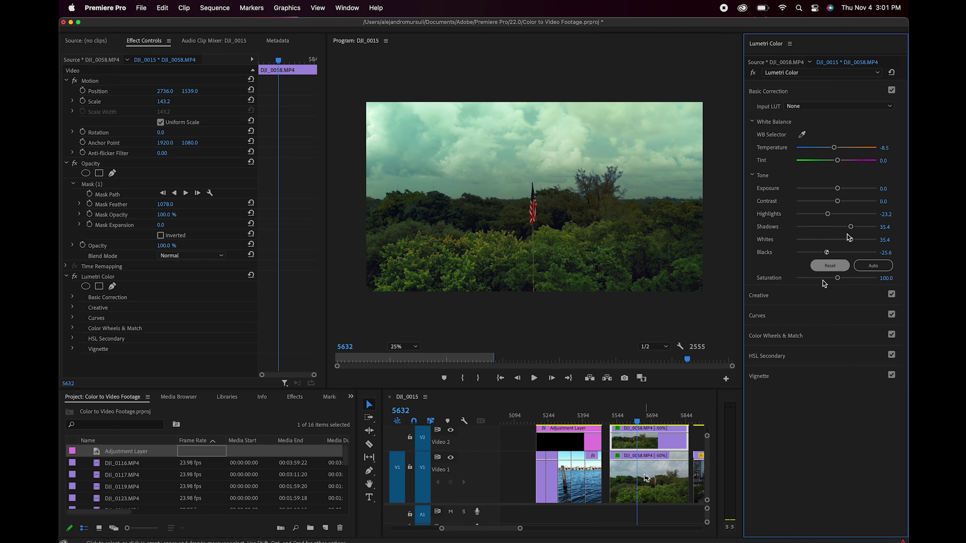
left_click(654, 477)
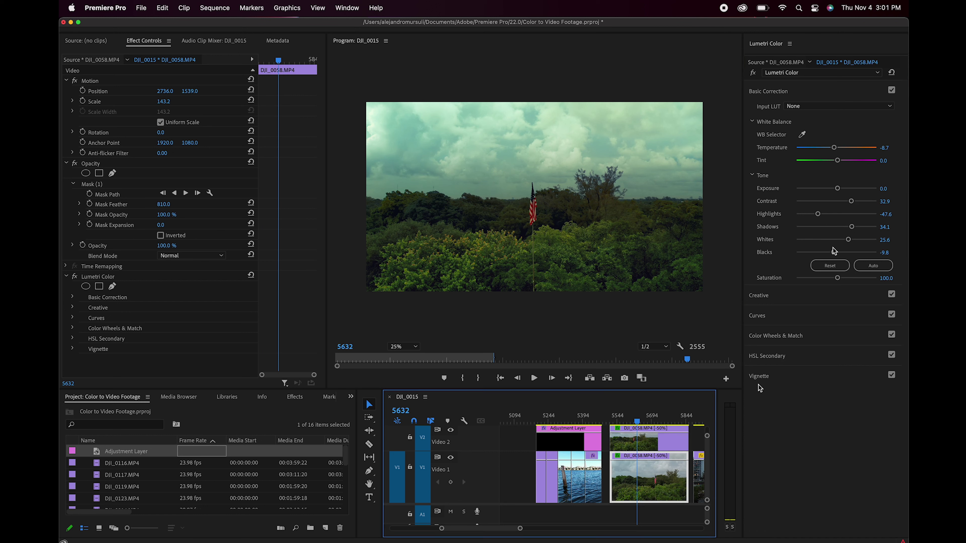
Boost the lower copy's Contrast and Blacks, then give the upper copy Exposure 0.2 and Shadows 54.9.
left_click_drag(851, 202, 856, 227)
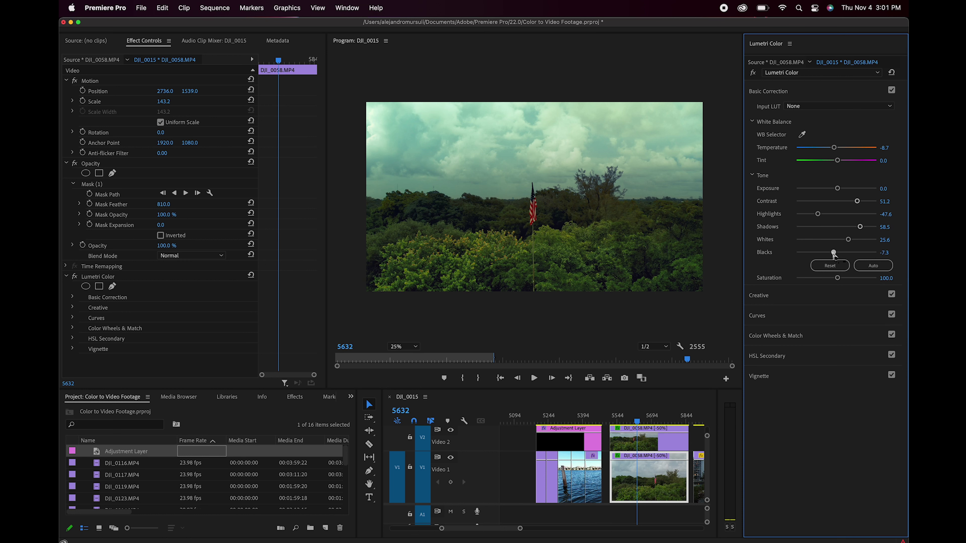
left_click_drag(833, 253, 830, 253)
left_click(646, 444)
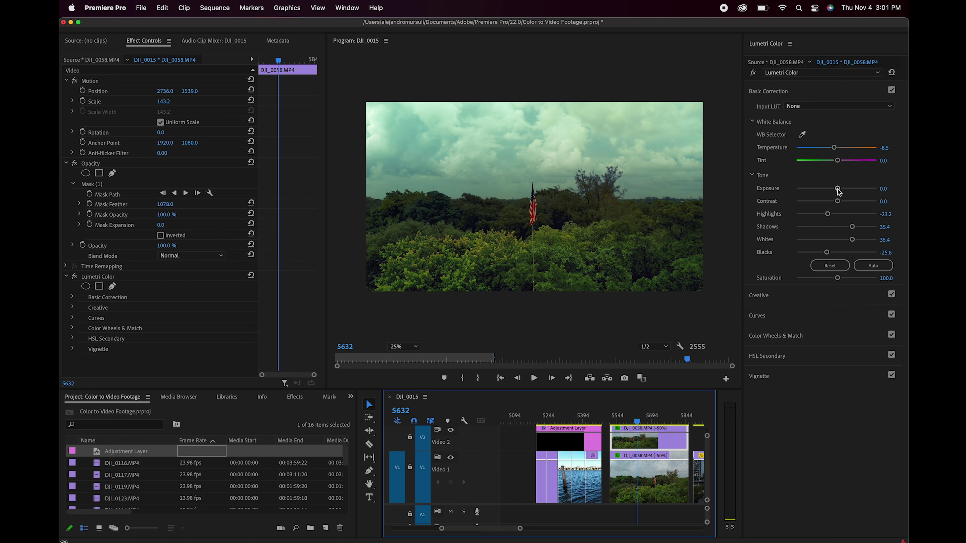
left_click_drag(840, 192, 839, 192)
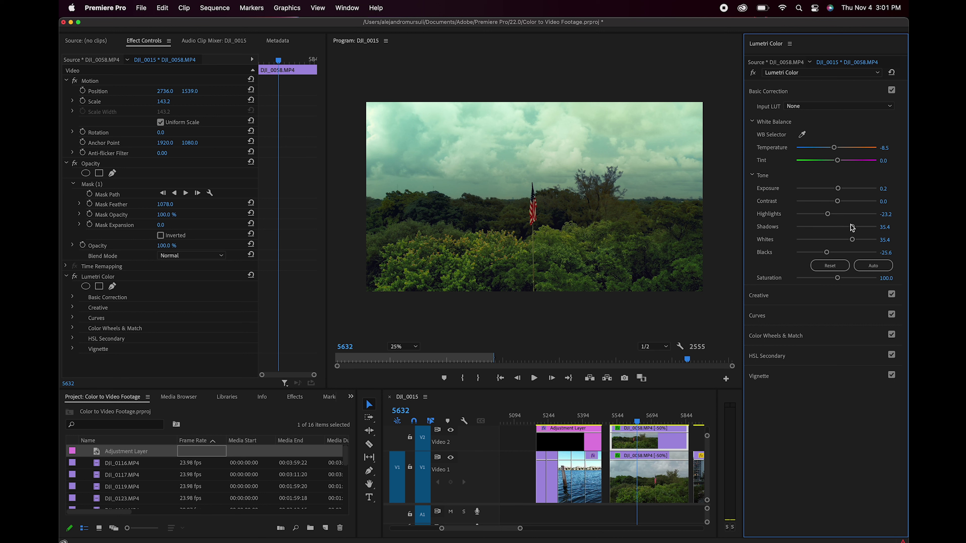
left_click_drag(854, 230, 858, 227)
left_click_drag(639, 422, 633, 421)
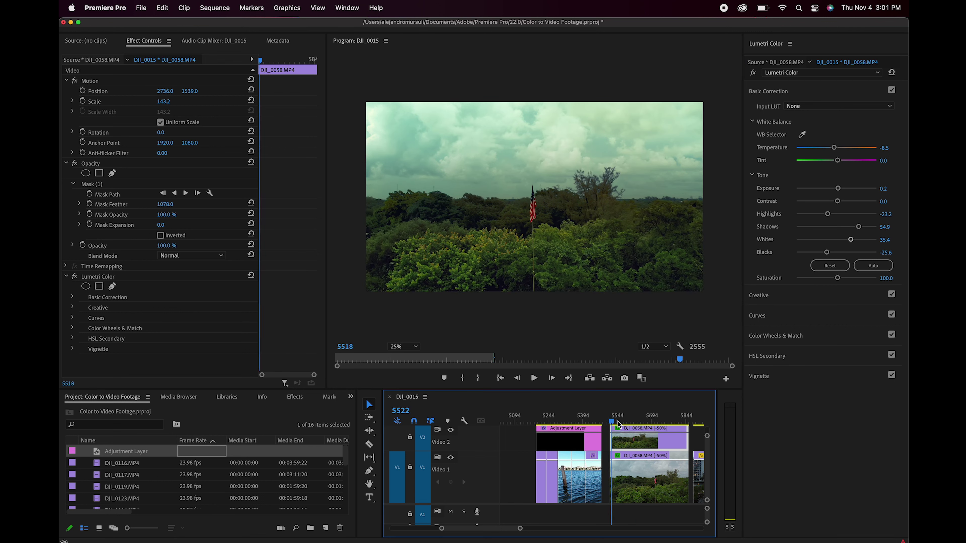
key("space")
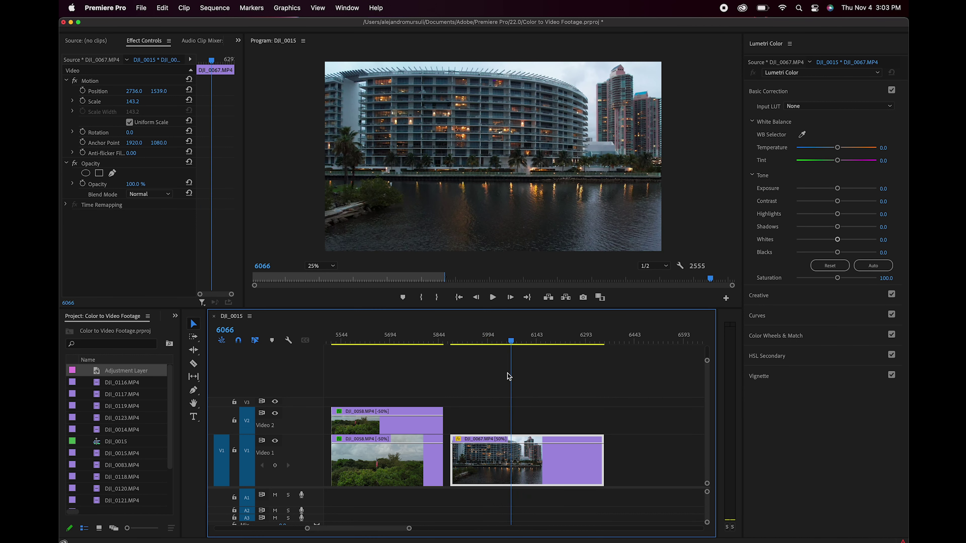
Duplicate DJI_0067 onto Video 2, trim the copy to start later, and return to frame 5962.
key("Left")
key("Left")
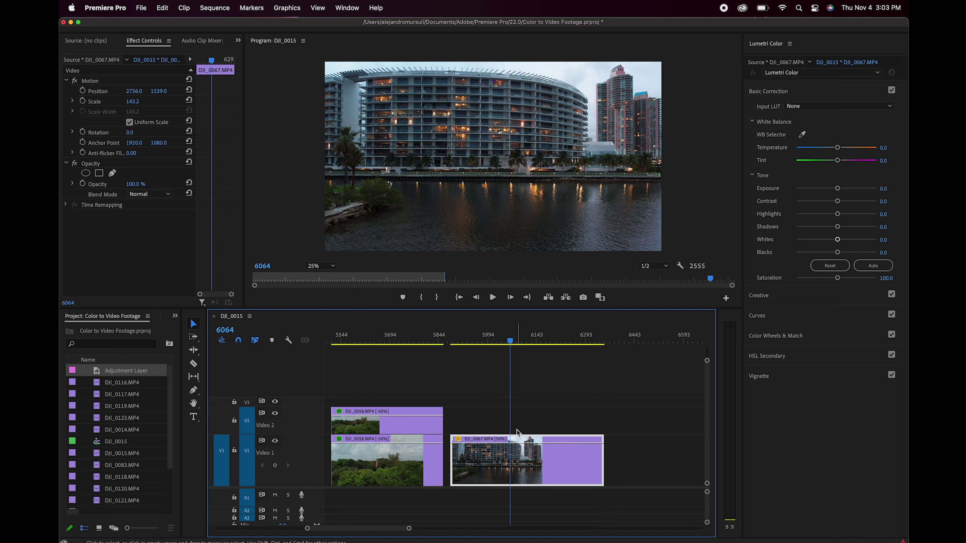
left_click_drag(529, 460, 529, 427)
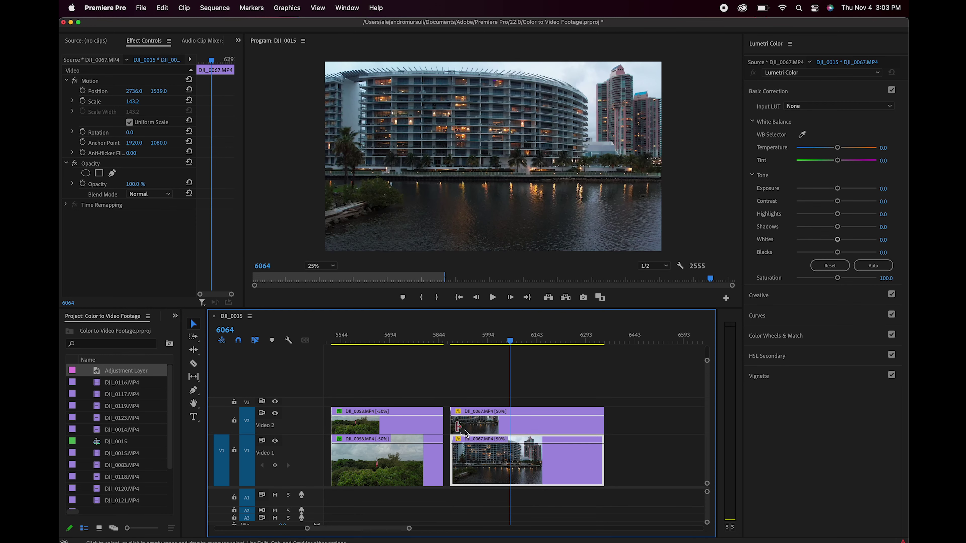
left_click_drag(452, 423, 472, 425)
left_click_drag(512, 344, 478, 344)
Search Effects for 'wip' and drop the Wipe transition onto the start of the V2 DJI_0067 copy.
left_click(174, 318)
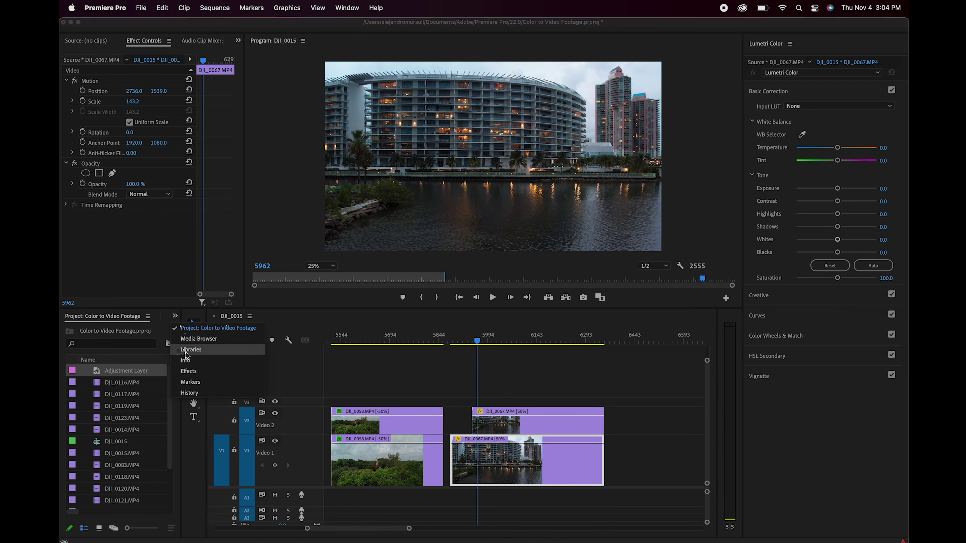
left_click(184, 376)
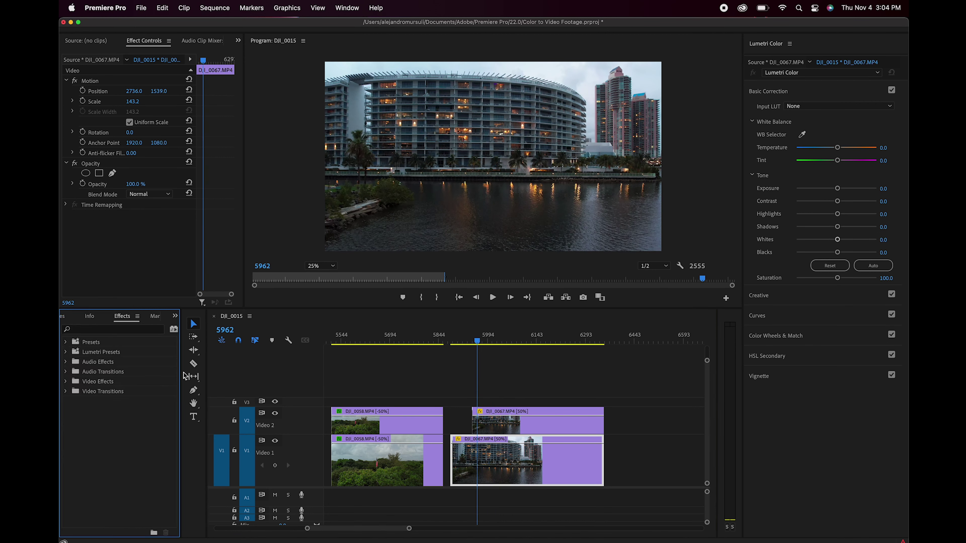
left_click(131, 329)
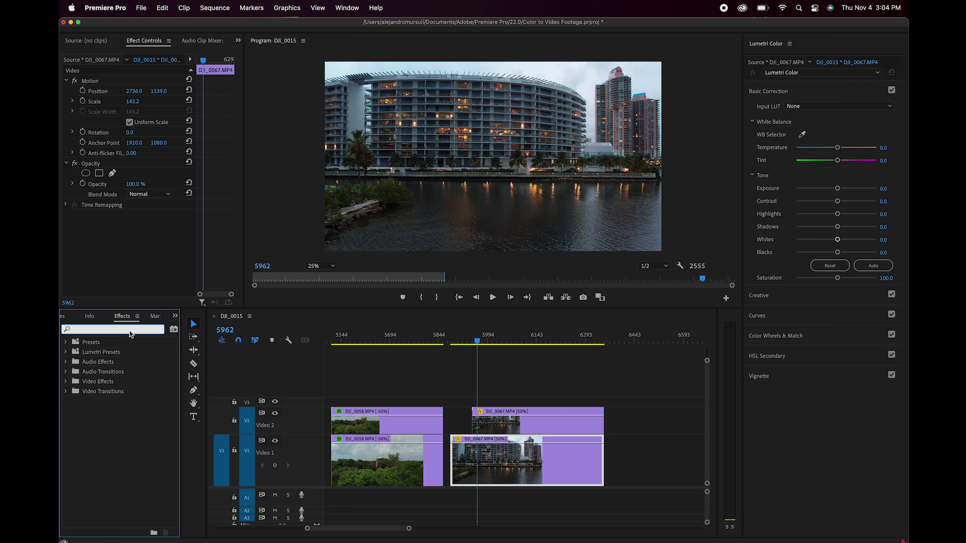
type("wipe")
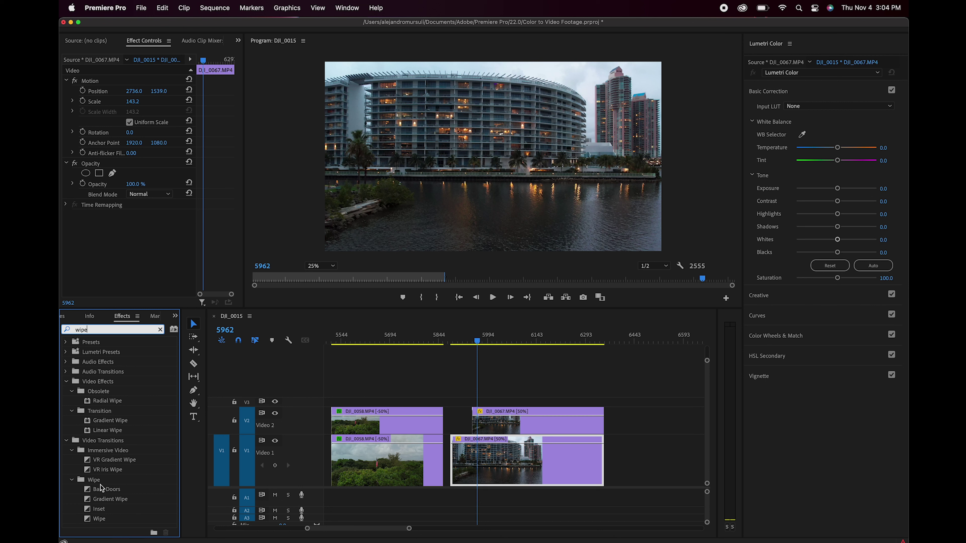
left_click_drag(99, 521, 477, 422)
left_click_drag(479, 343, 481, 343)
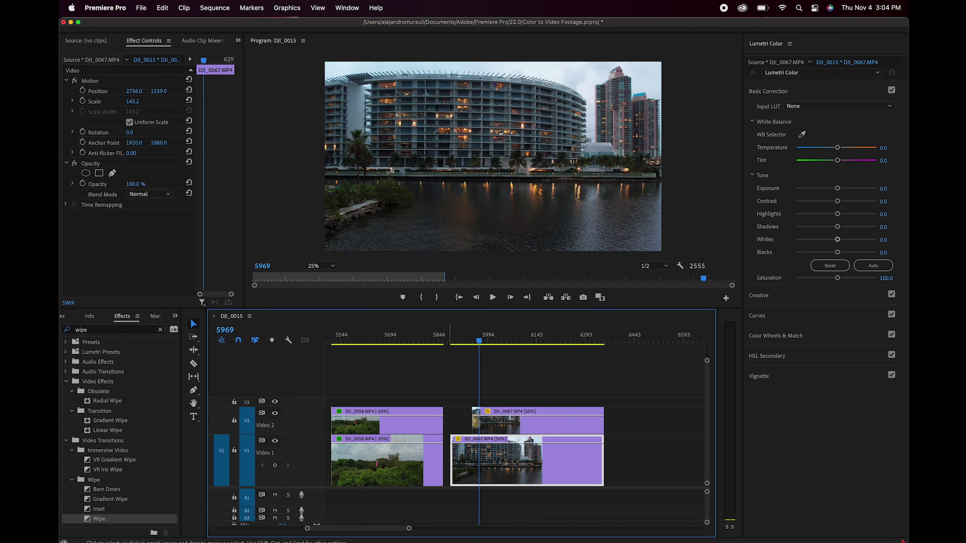
left_click_drag(409, 528, 391, 530)
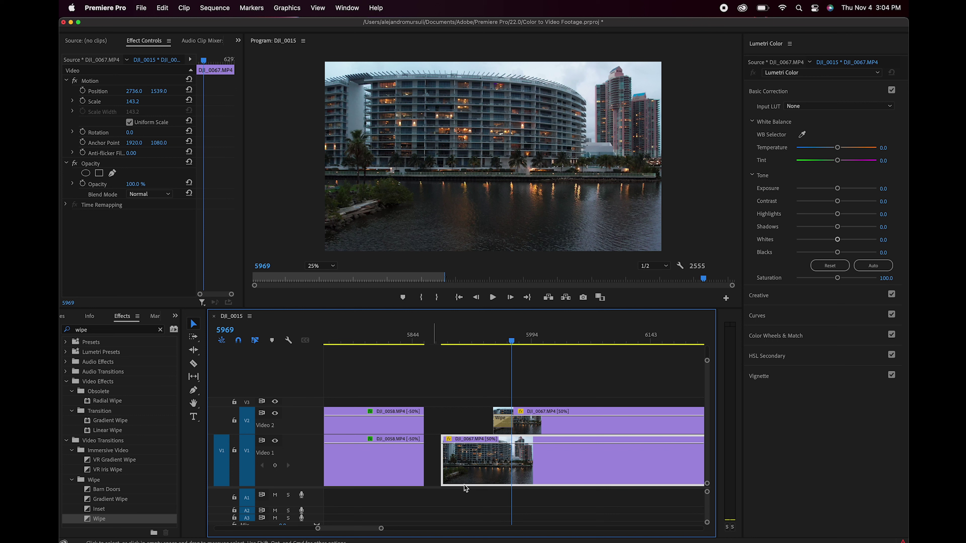
left_click_drag(515, 343, 516, 344)
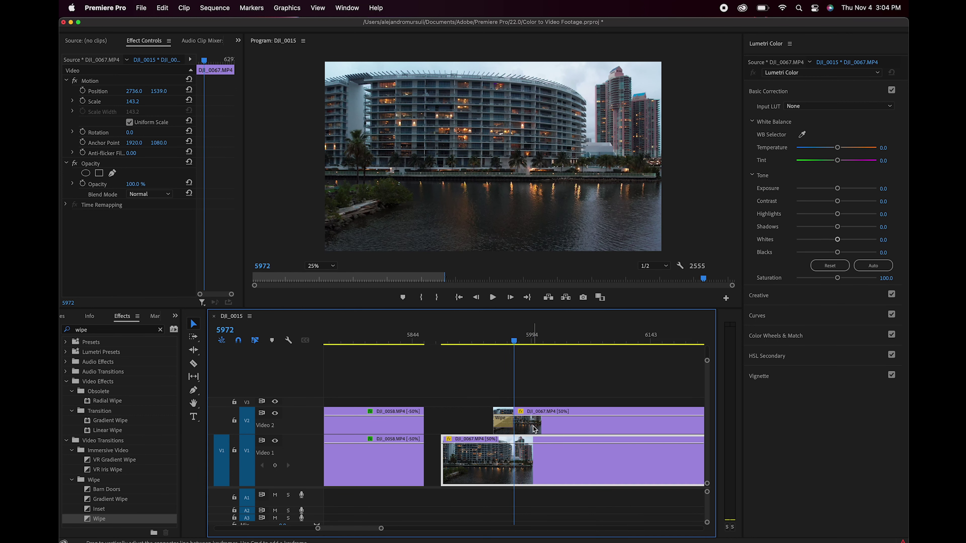
left_click(522, 343)
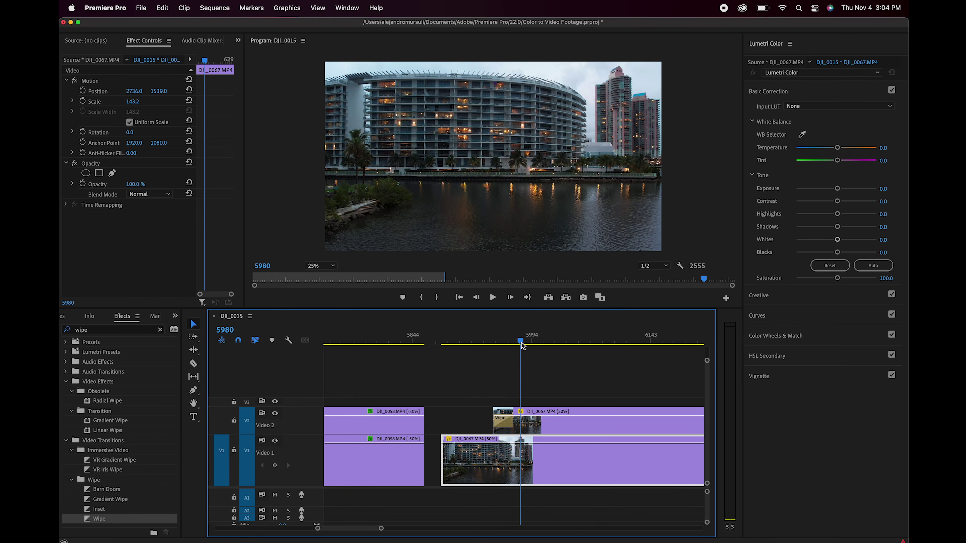
On the Video 2 DJI_0067 copy, darken exposure, lower highlights, raise contrast and halve saturation to 46.3.
left_click(538, 427)
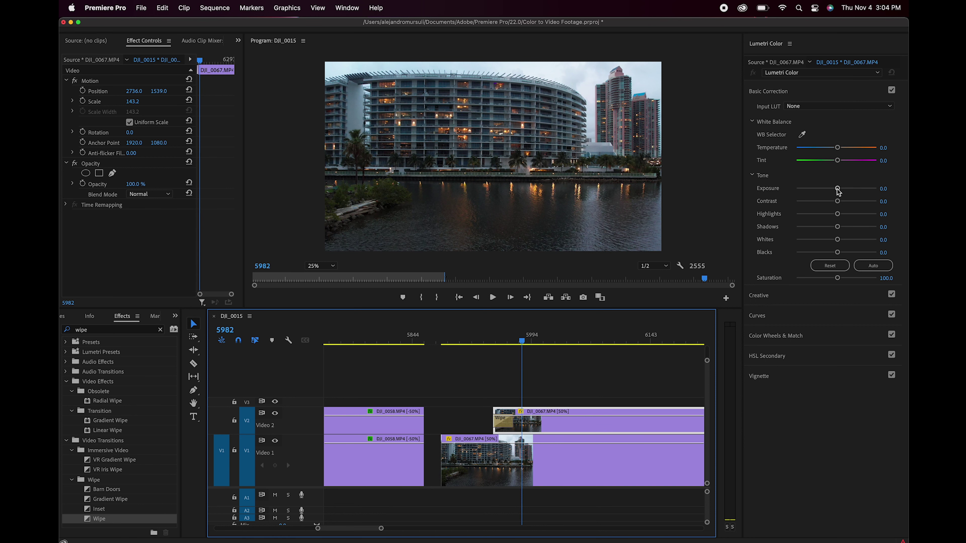
left_click_drag(839, 191, 827, 215)
mouse_move(522, 343)
left_mouse_down()
mouse_move(509, 343)
mouse_move(520, 346)
left_mouse_up()
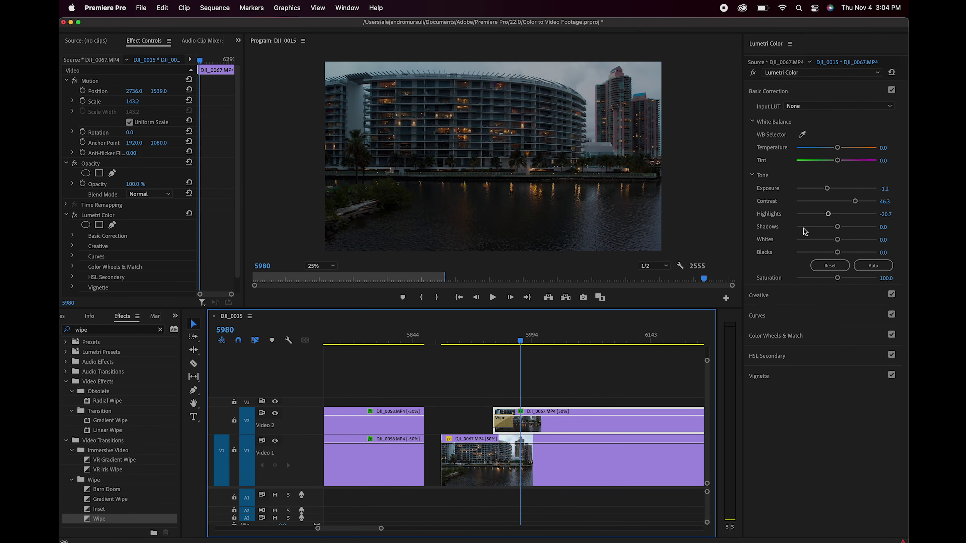
left_click_drag(855, 202, 826, 214)
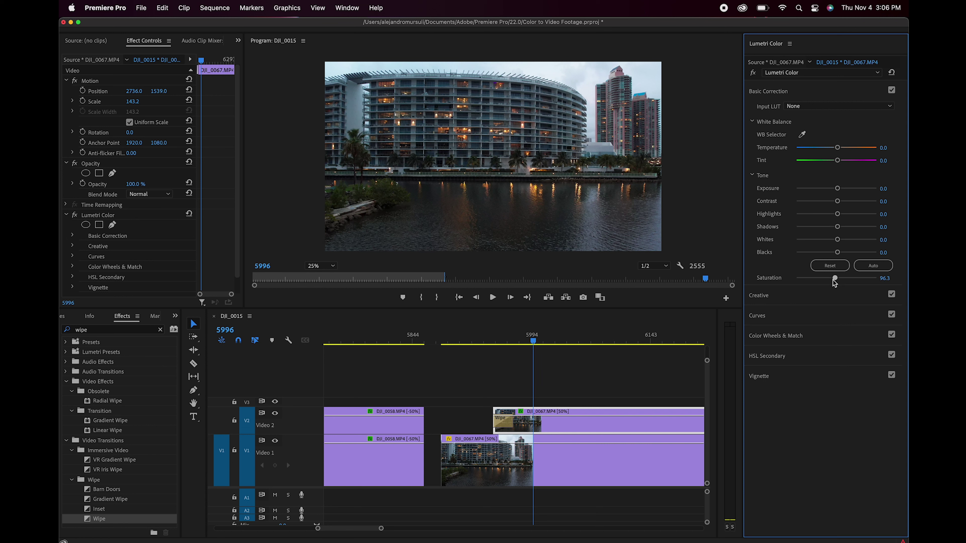
left_click_drag(837, 279, 815, 283)
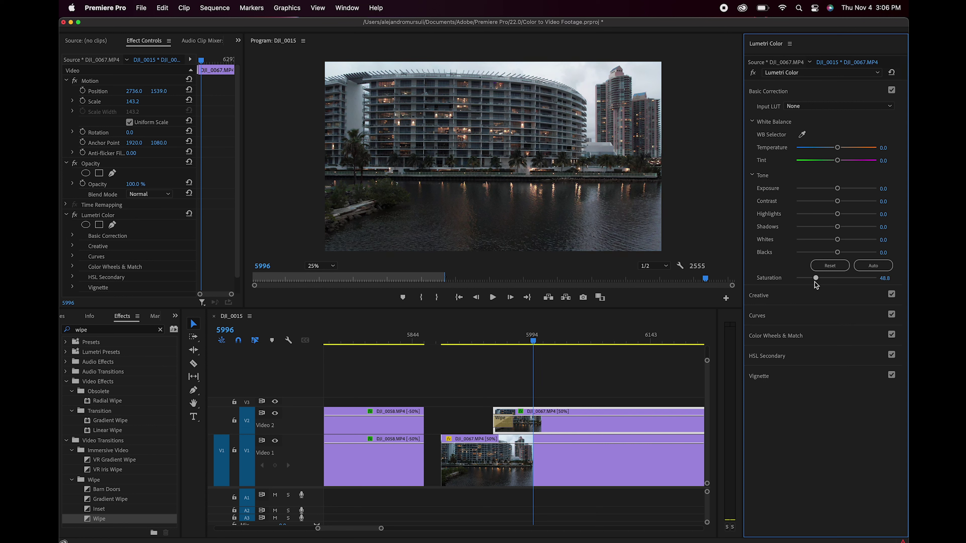
Boost Creative Vibrance to 85.4, then set Blacks to -12.2 and Contrast to 20.7.
left_click(815, 301)
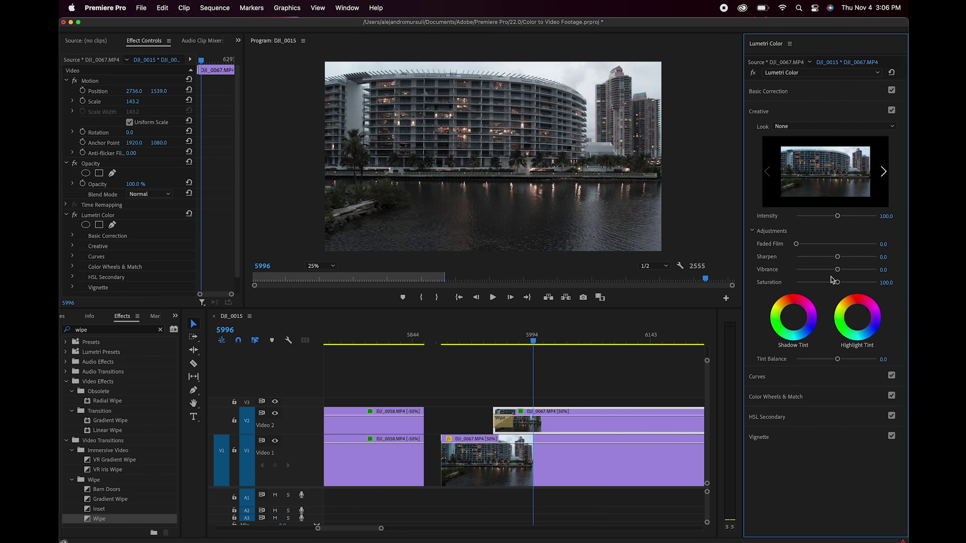
left_click_drag(837, 271, 870, 270)
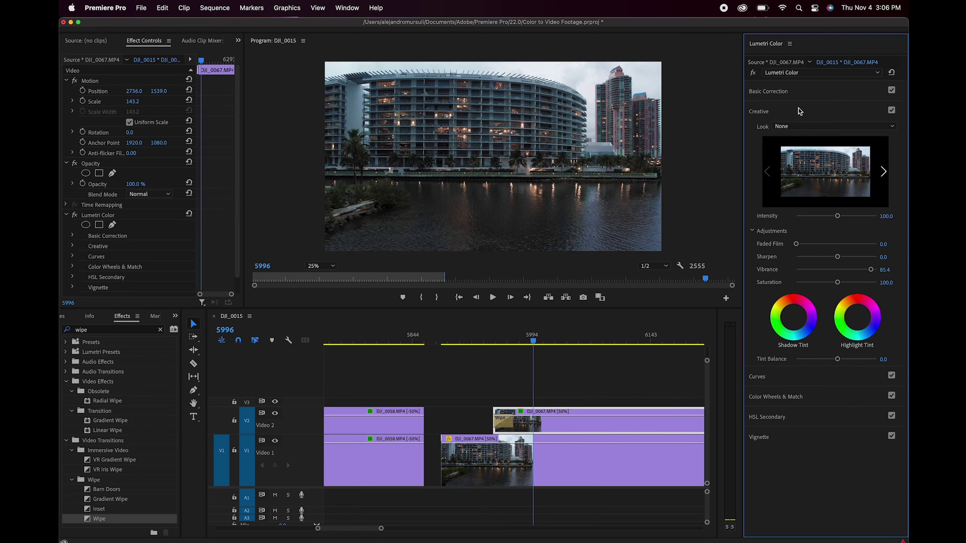
left_click(799, 94)
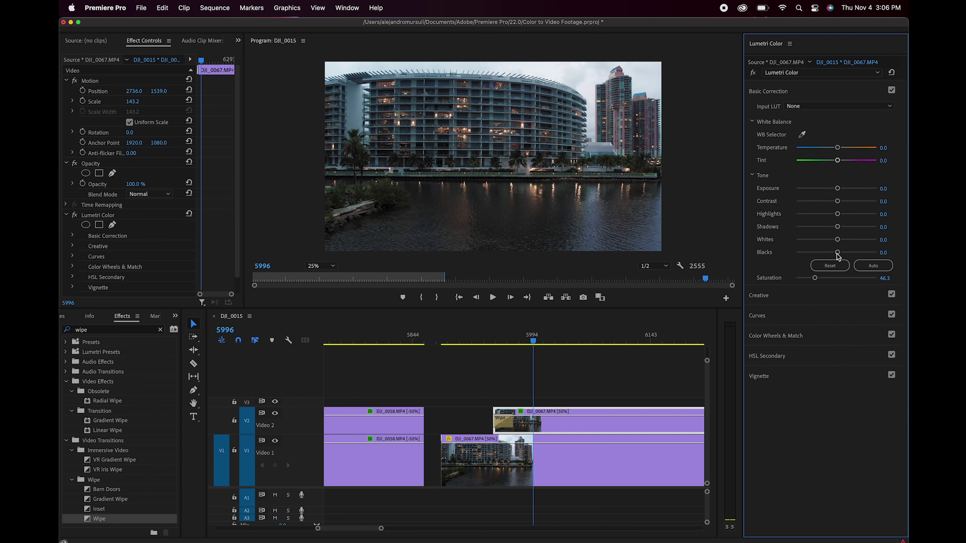
left_click_drag(838, 255, 830, 229)
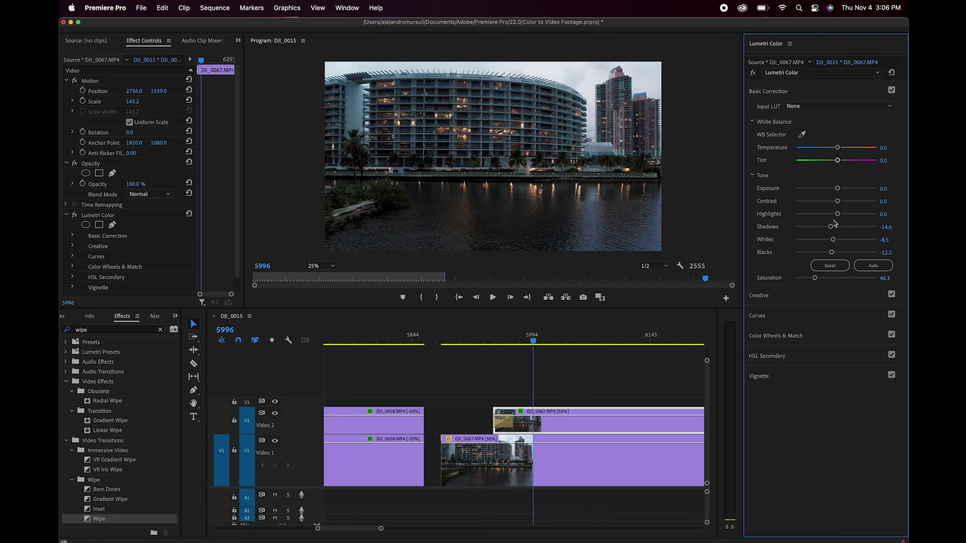
left_click_drag(840, 204, 819, 217)
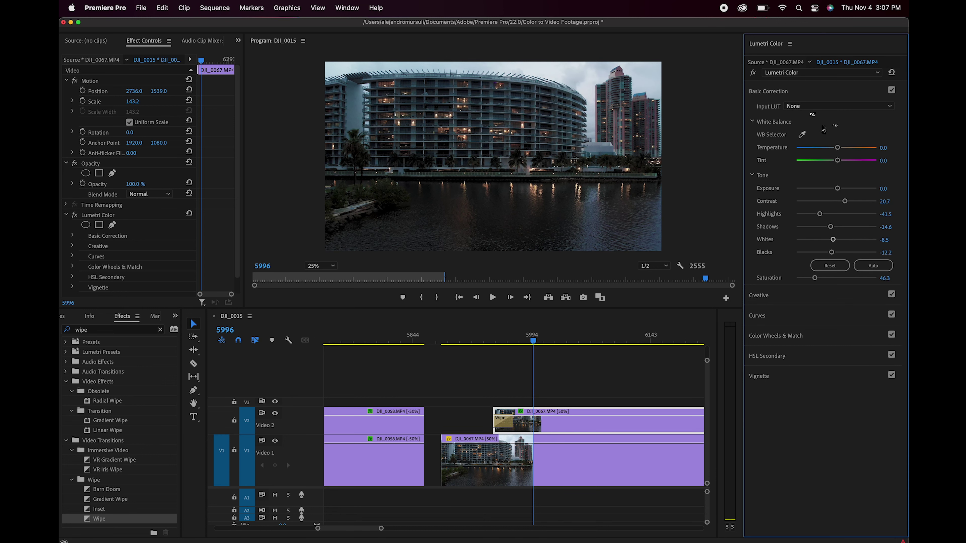
In RGB Curves, add a control point on the blue curve and several points along the green curve.
left_click(820, 340)
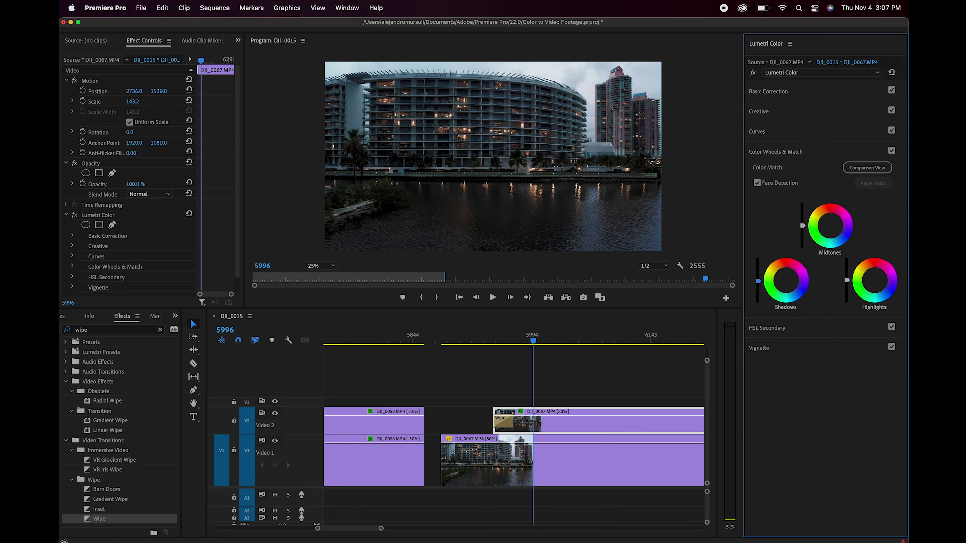
left_click(815, 139)
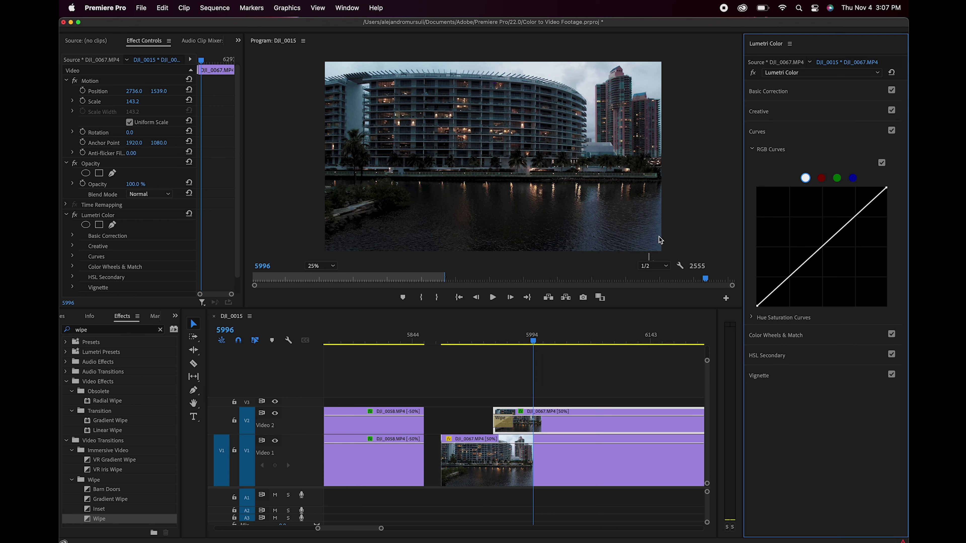
left_click(852, 178)
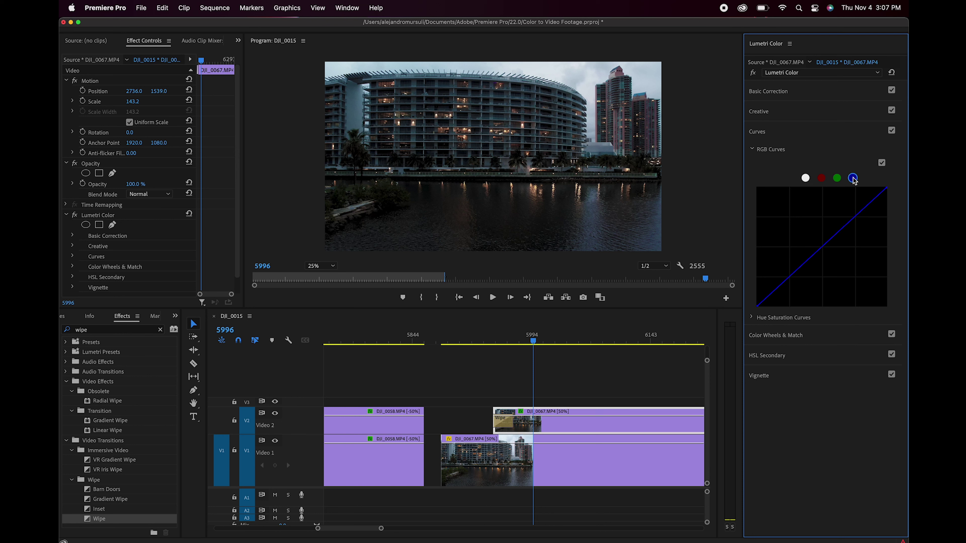
left_click(855, 216)
left_click(836, 178)
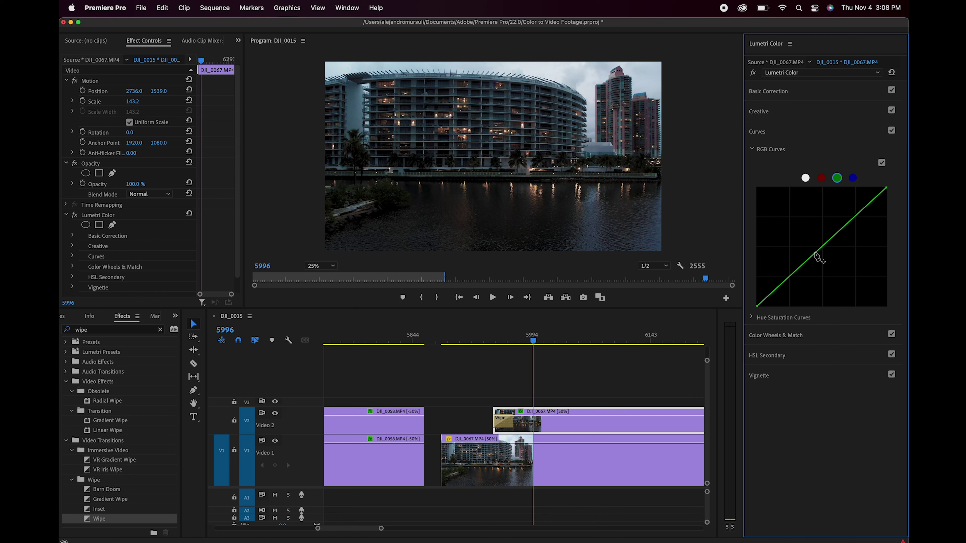
left_click(822, 246)
left_click(854, 216)
left_click(790, 277)
left_click_drag(790, 280, 792, 279)
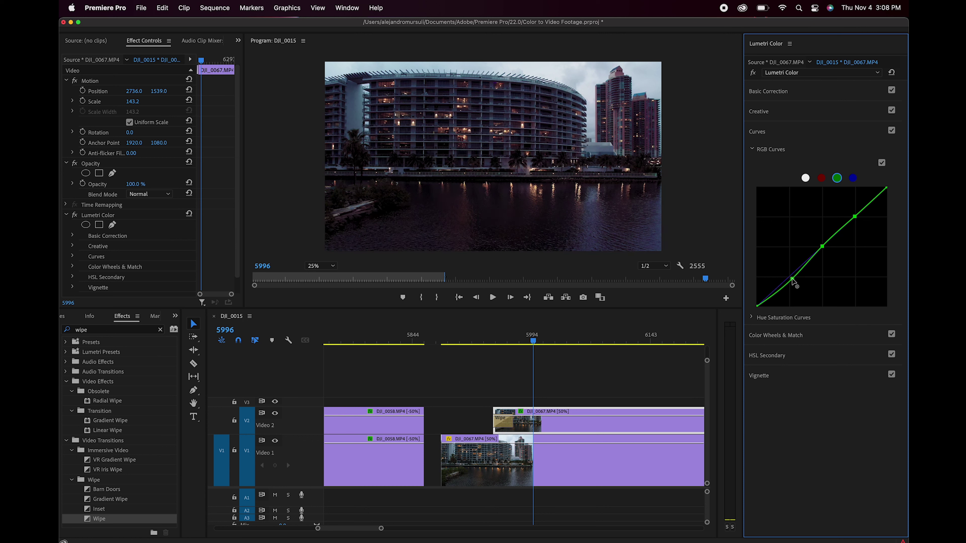
Add mid and upper points on the red curve, then pull the red and green shadow points down.
left_click(822, 179)
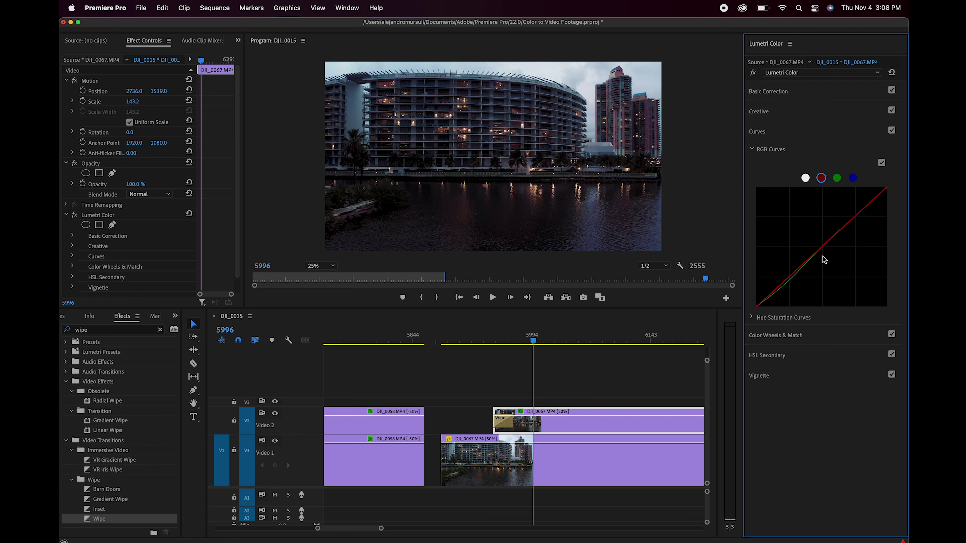
left_click(836, 178)
left_click(821, 179)
left_click(821, 248)
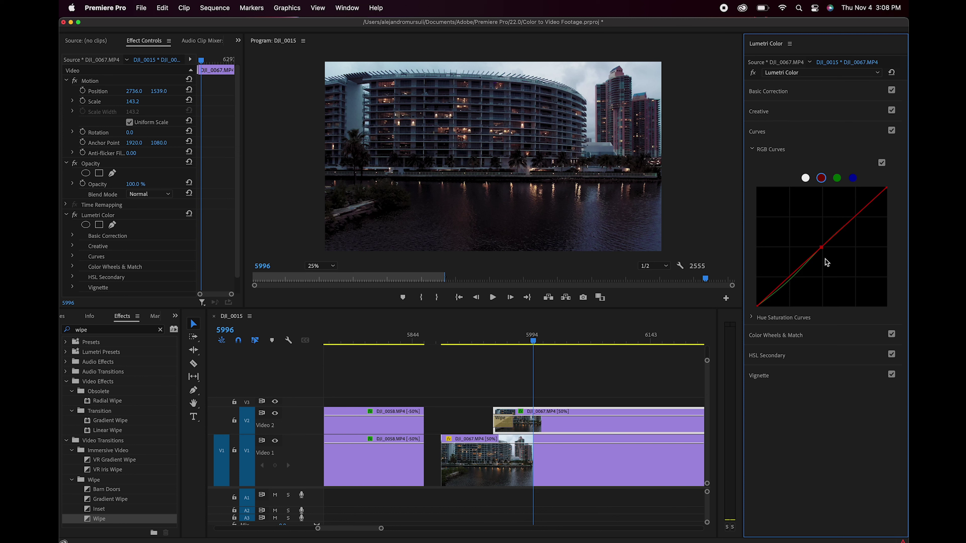
left_click(856, 218)
left_click_drag(790, 277, 790, 282)
left_click(836, 178)
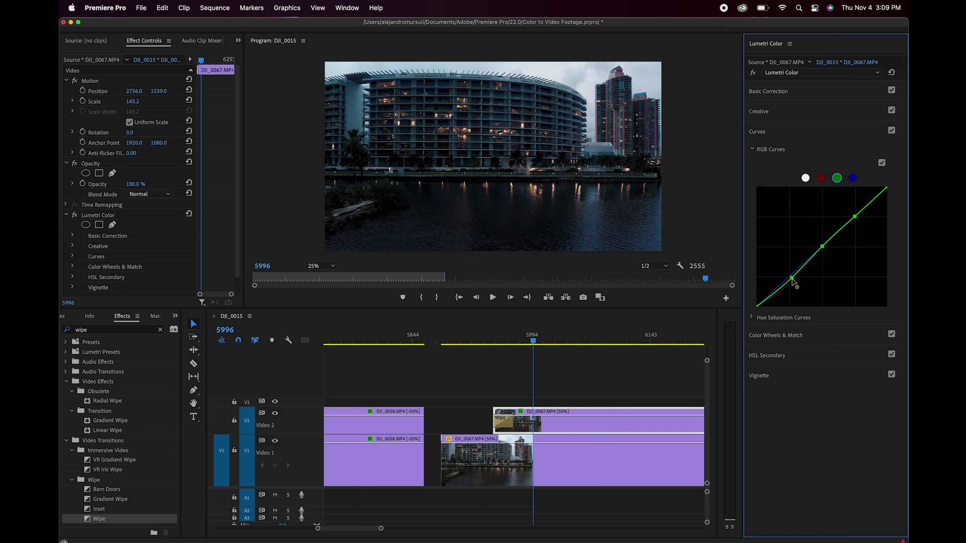
left_click_drag(793, 278, 793, 279)
left_click(801, 94)
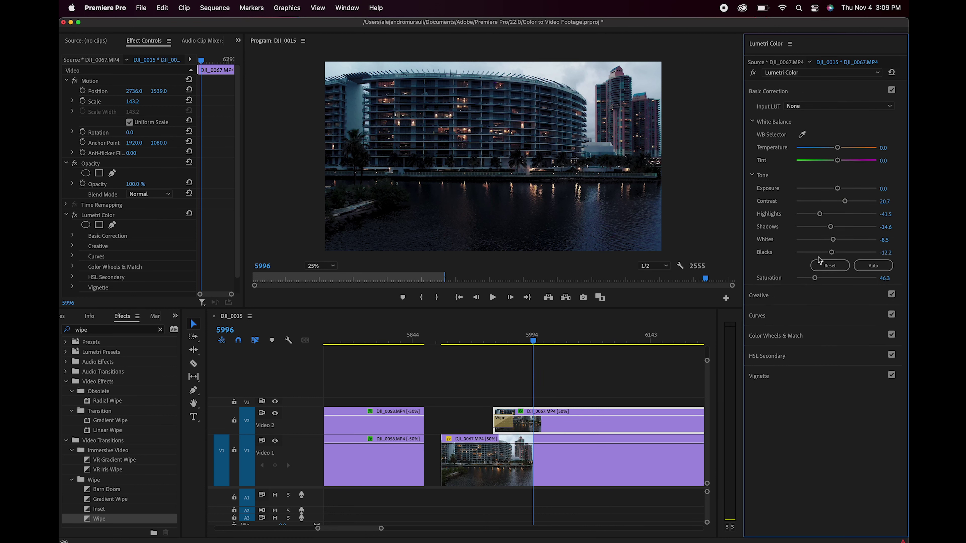
Drag the tone sliders to Shadows 6.1, Whites 1.2, Highlights -50.0 and Blacks -19.5.
left_click_drag(828, 229, 839, 230)
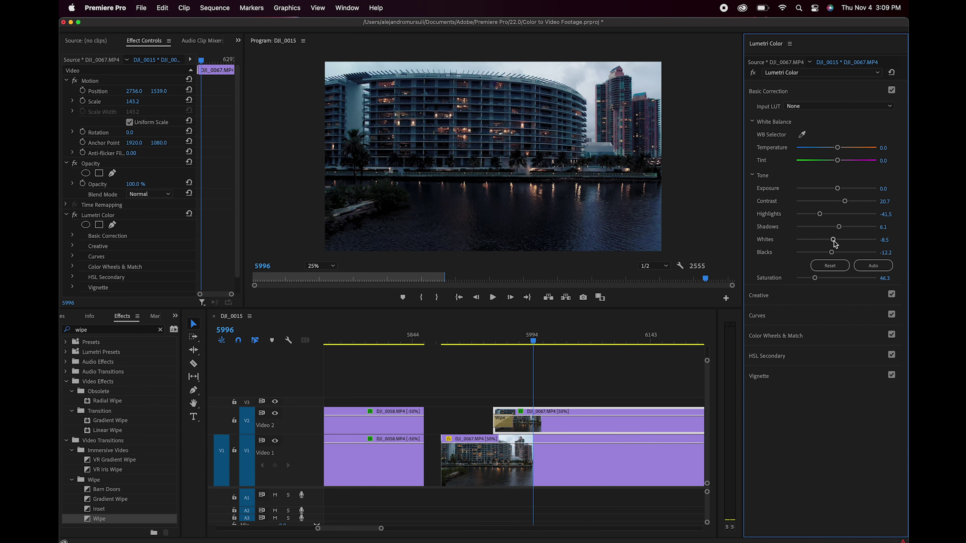
left_click_drag(833, 239, 821, 216)
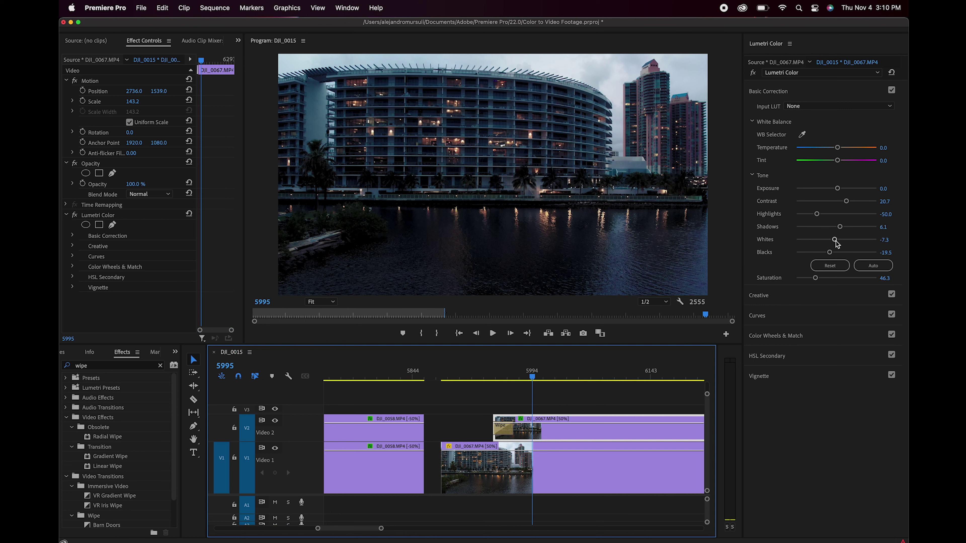
left_click_drag(838, 245, 836, 244)
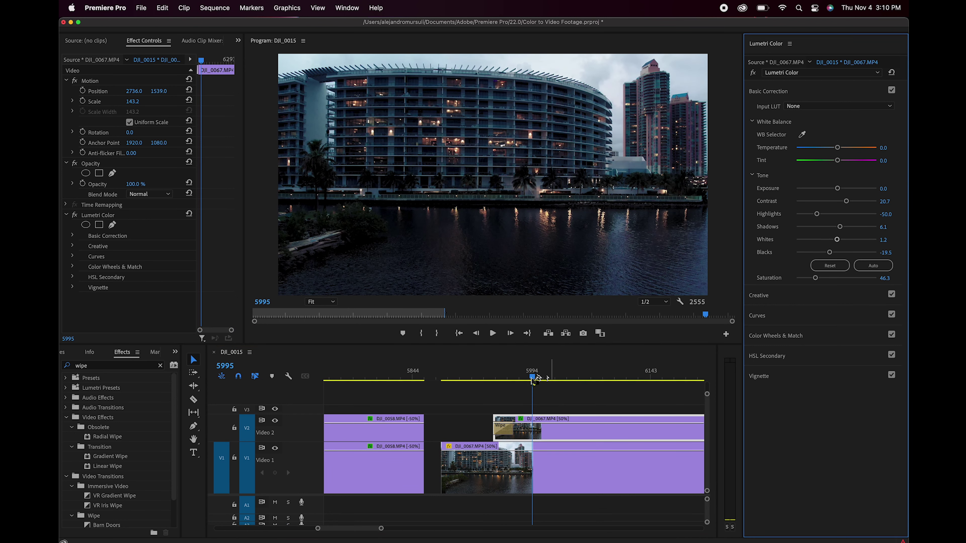
left_click_drag(532, 378, 459, 377)
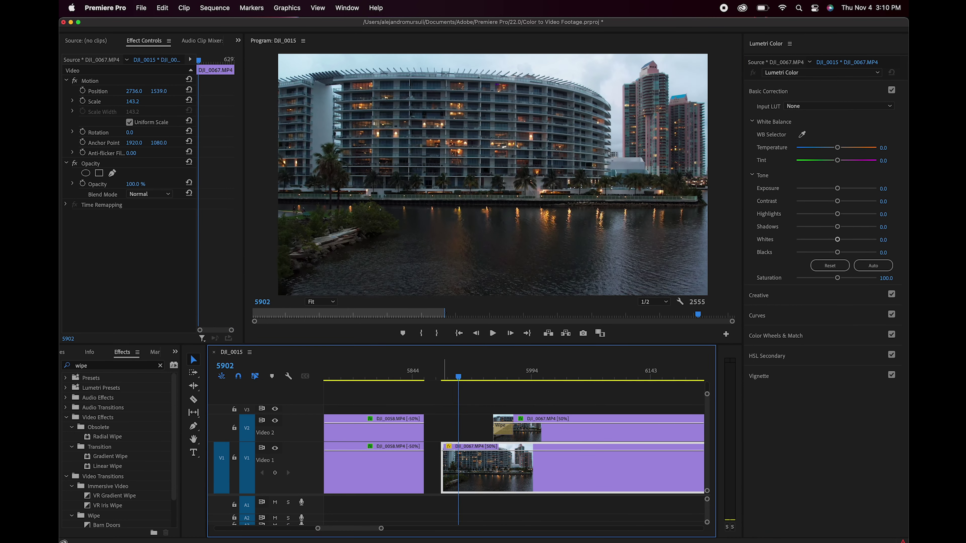
key("space")
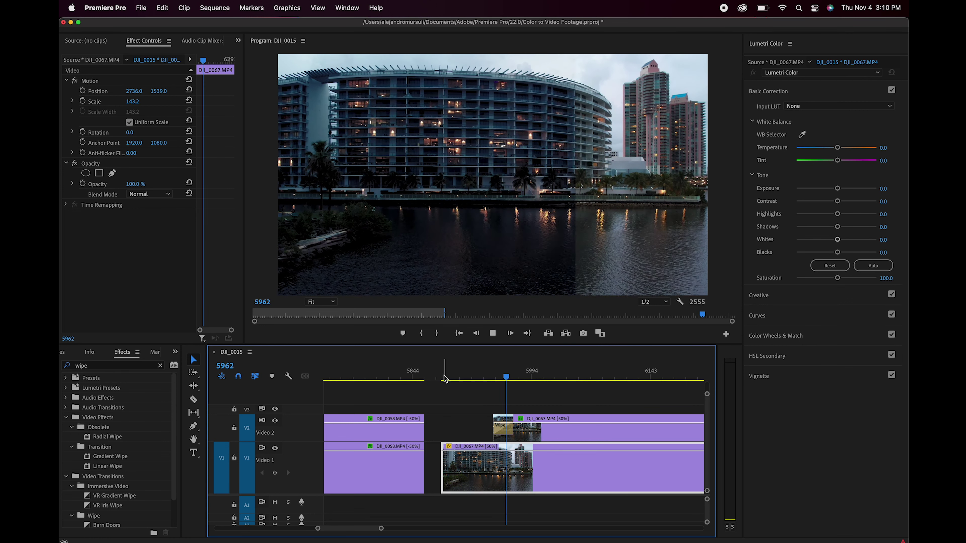
key("space")
left_click(509, 377)
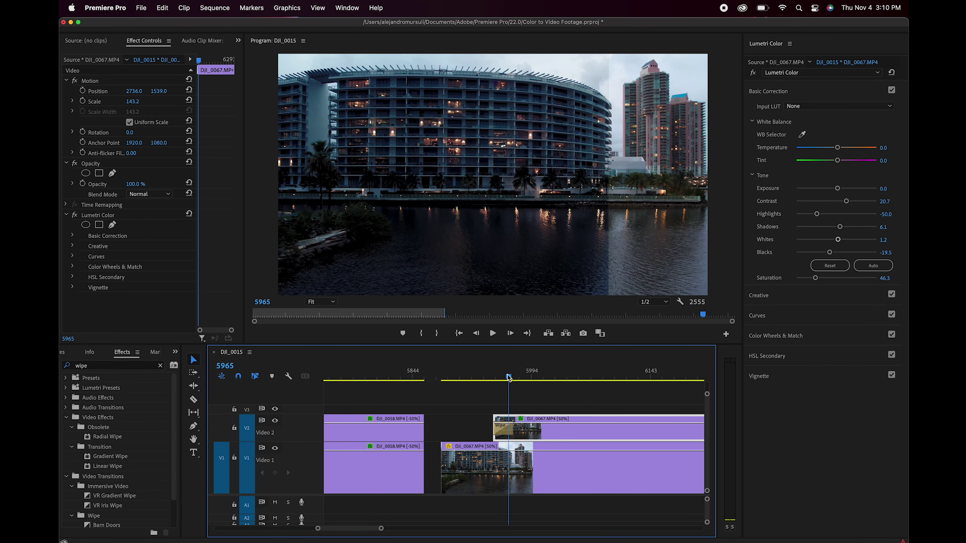
left_click_drag(509, 376, 506, 377)
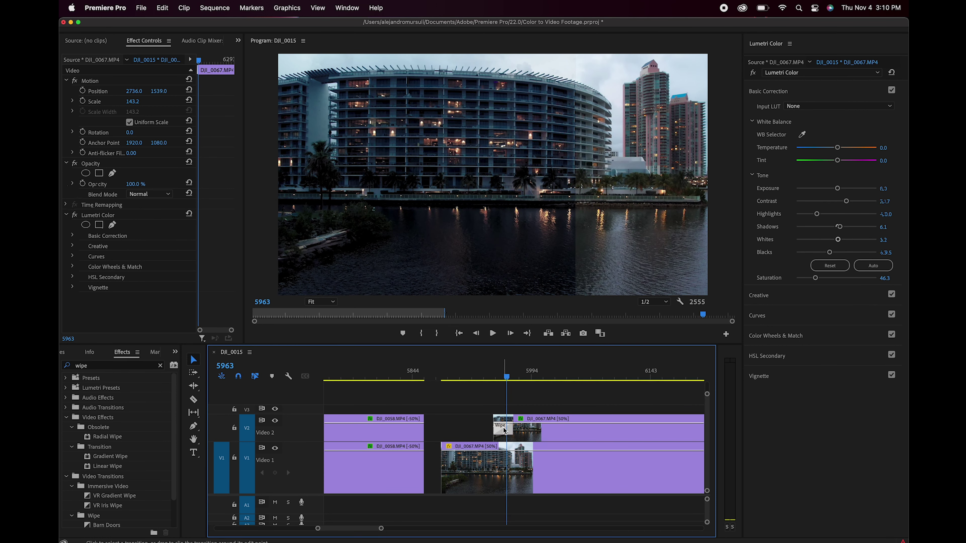
left_click(503, 429)
Extend the V2 Wipe transition to about 60 frames, keeping the left-to-right direction.
left_click_drag(511, 433, 540, 434)
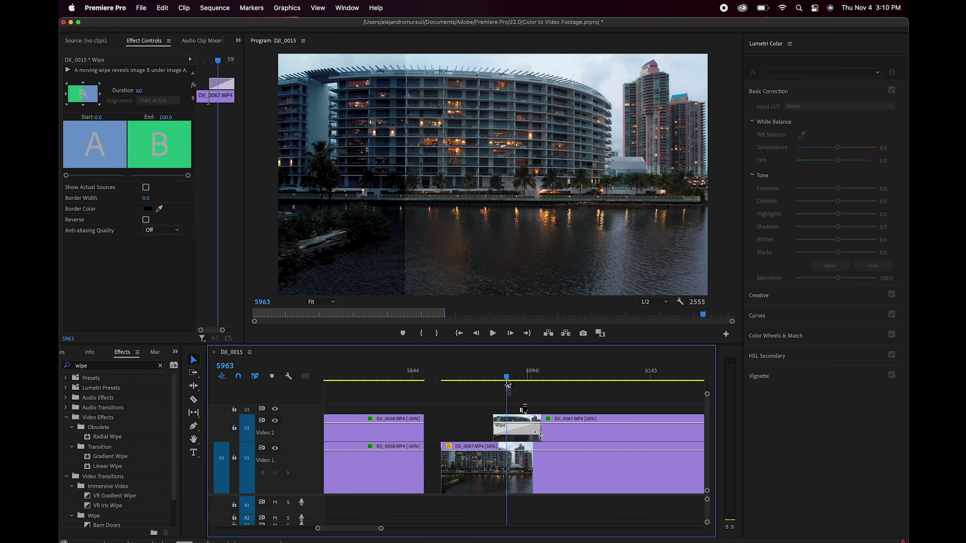
mouse_move(506, 377)
left_mouse_down()
mouse_move(517, 381)
mouse_move(494, 381)
mouse_move(519, 380)
left_mouse_up()
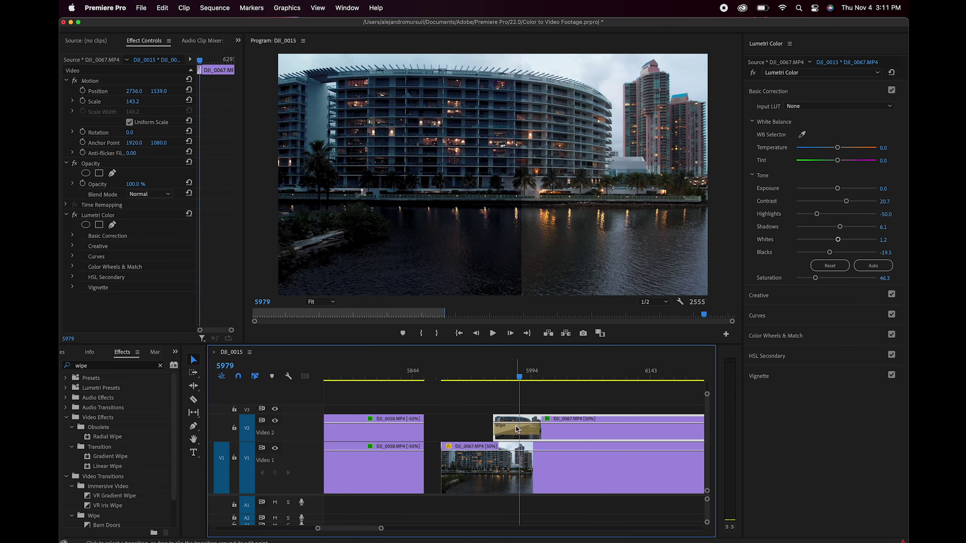
left_click(527, 430)
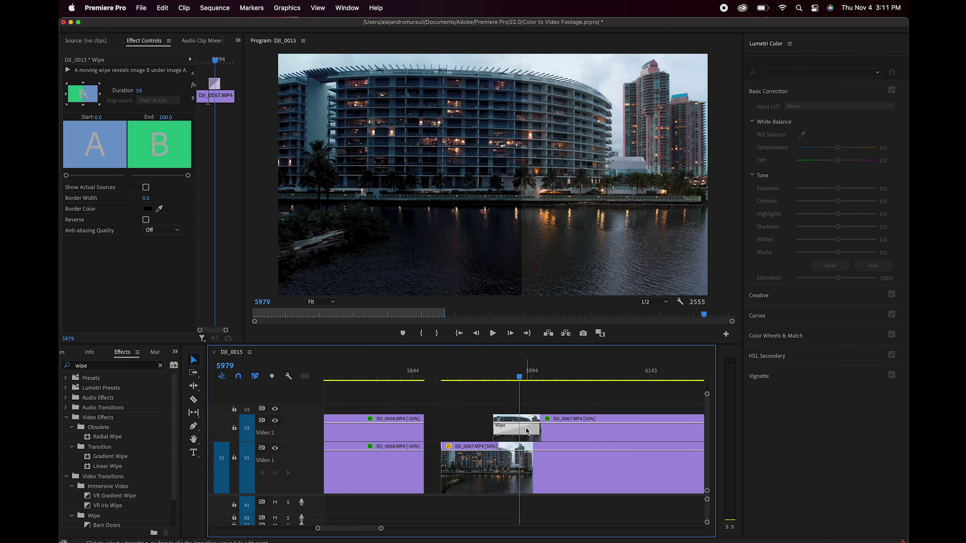
left_click(68, 84)
left_click(68, 97)
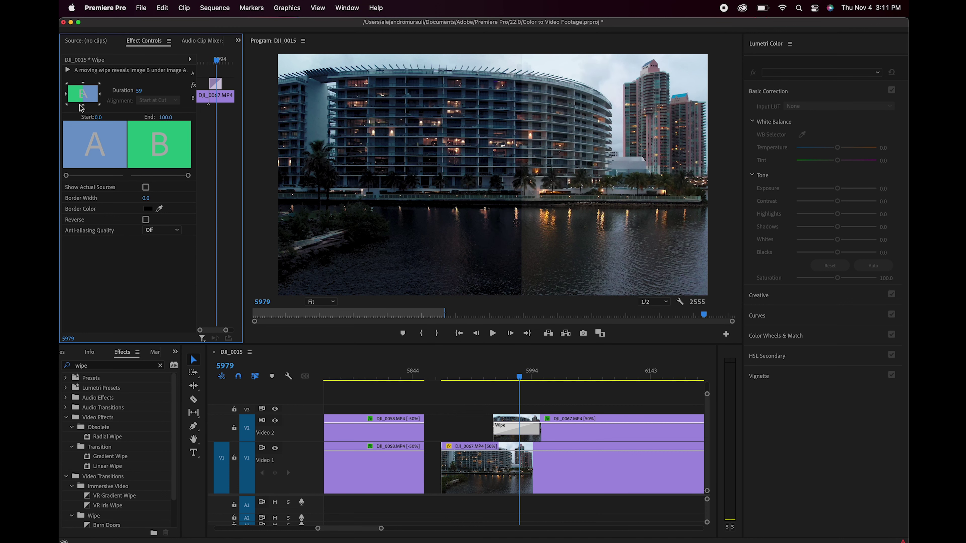